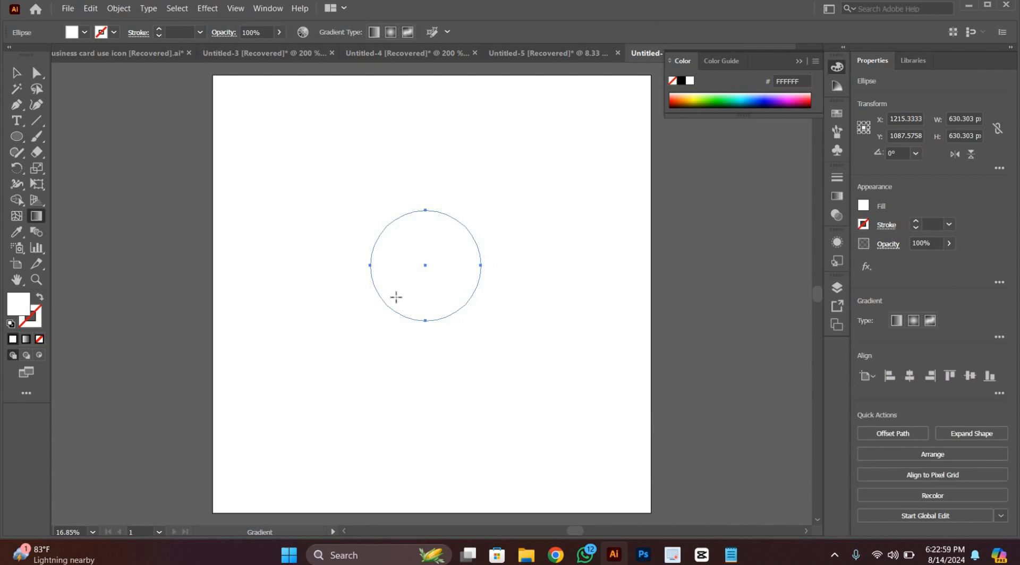
Step: Fill the circle with a linear gradient and colour its starting stop yellow
click(24, 339)
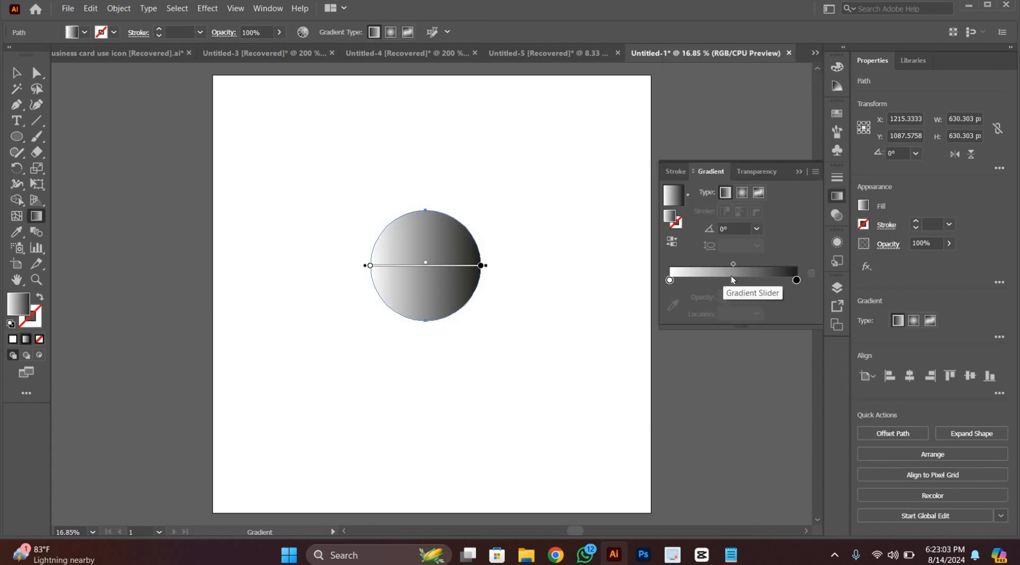
click(670, 282)
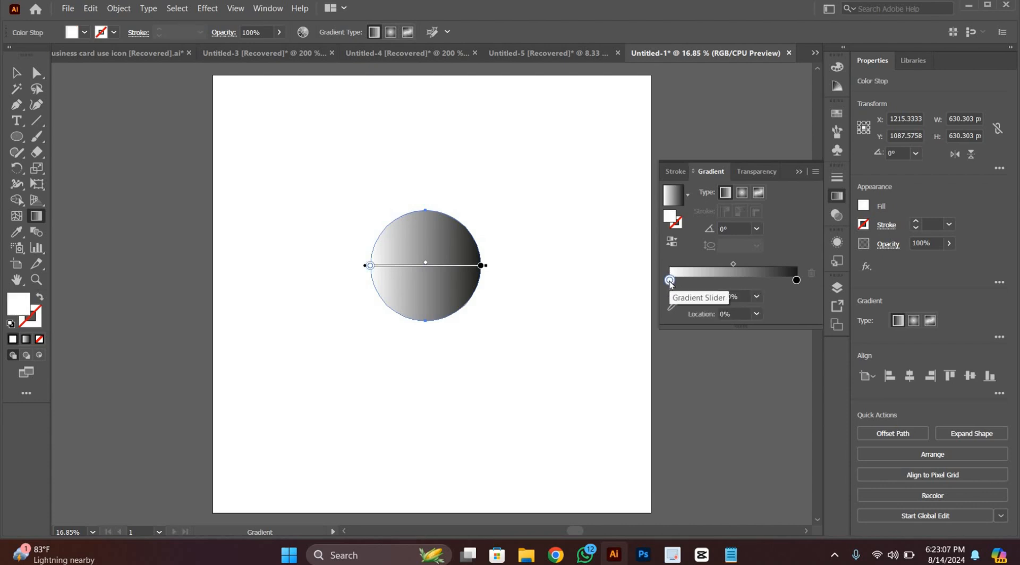
double_click(670, 281)
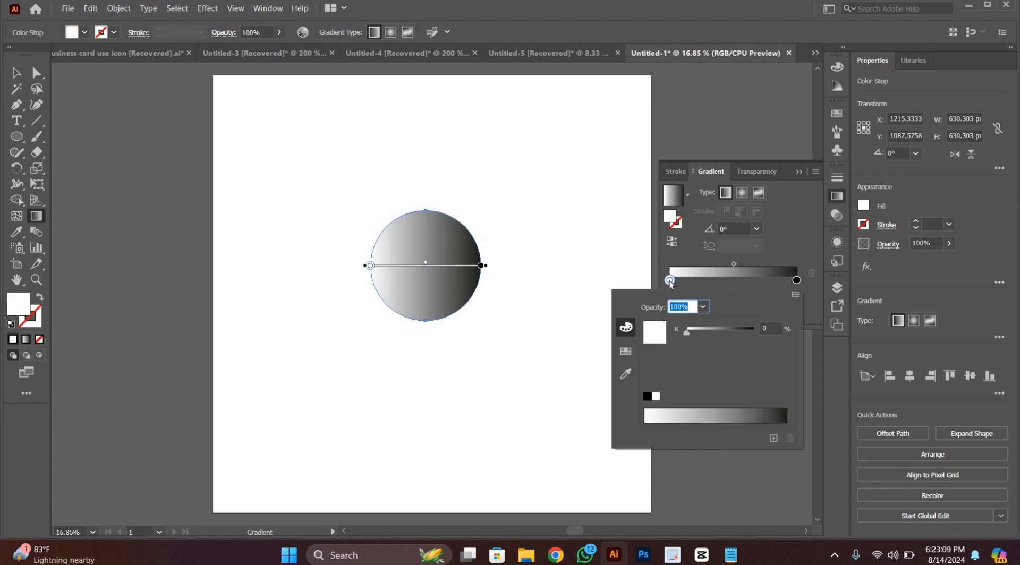
click(626, 351)
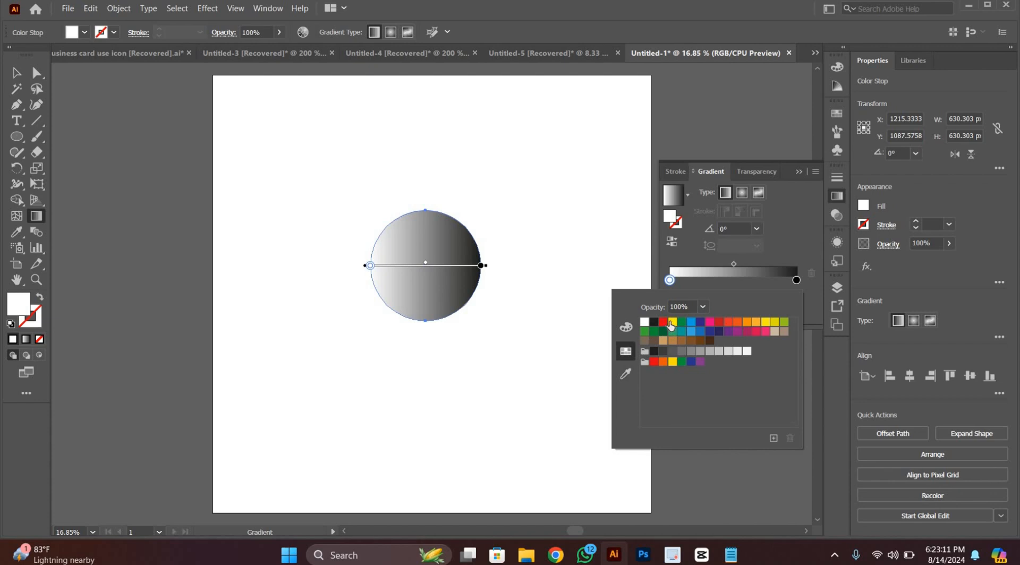
click(672, 322)
Step: Set the gradient with a yellow stop near its start and a blue stop (C=100 M=90 Y=0 K=0) in the middle
click(731, 277)
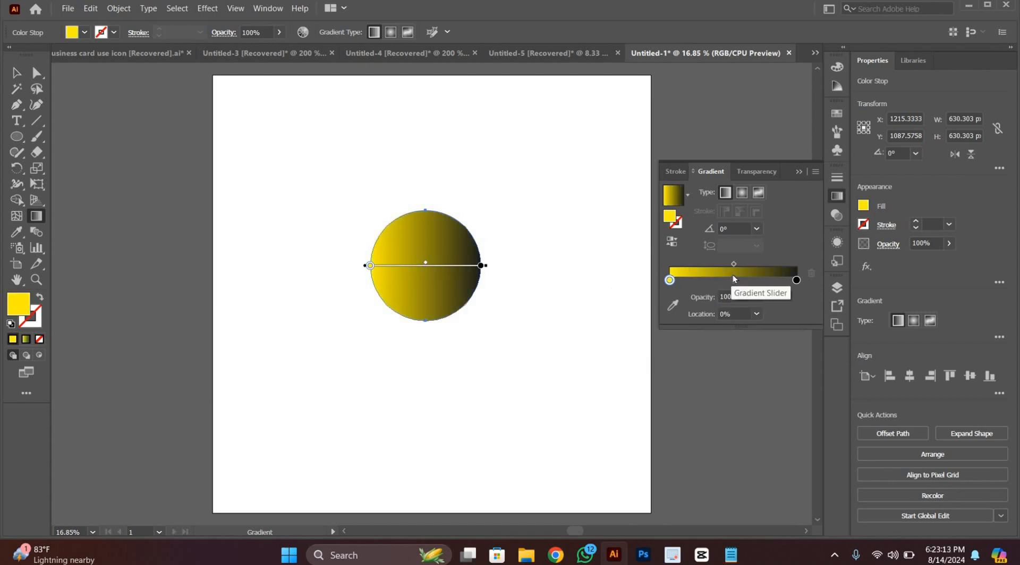
click(732, 276)
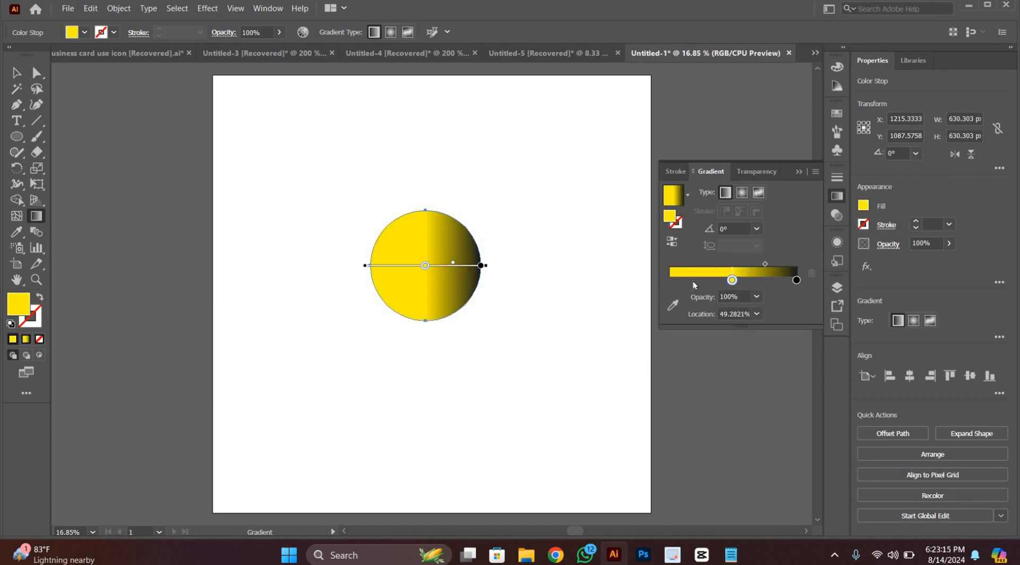
drag(732, 280, 735, 277)
click(690, 280)
click(736, 280)
double_click(736, 280)
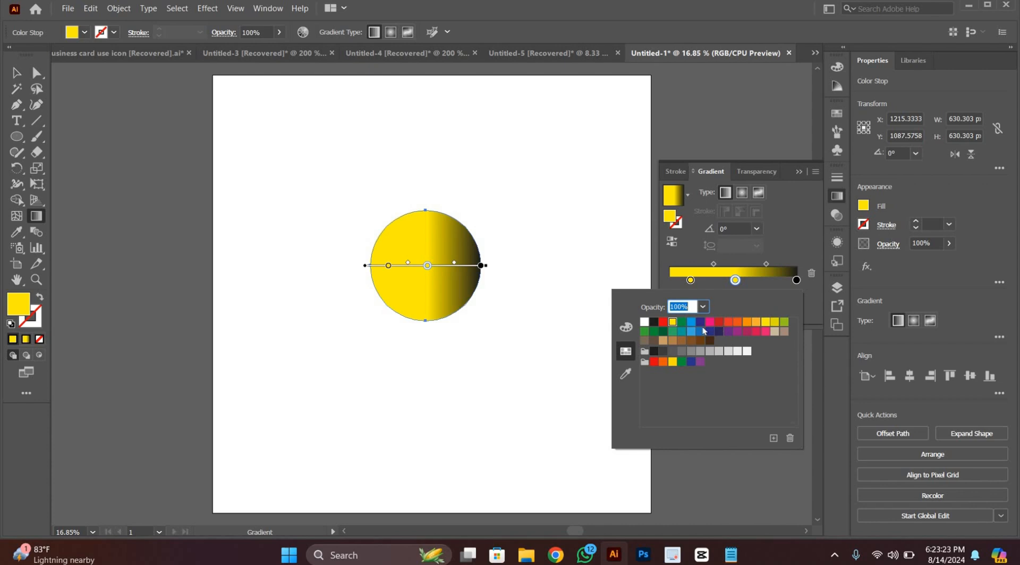
click(692, 362)
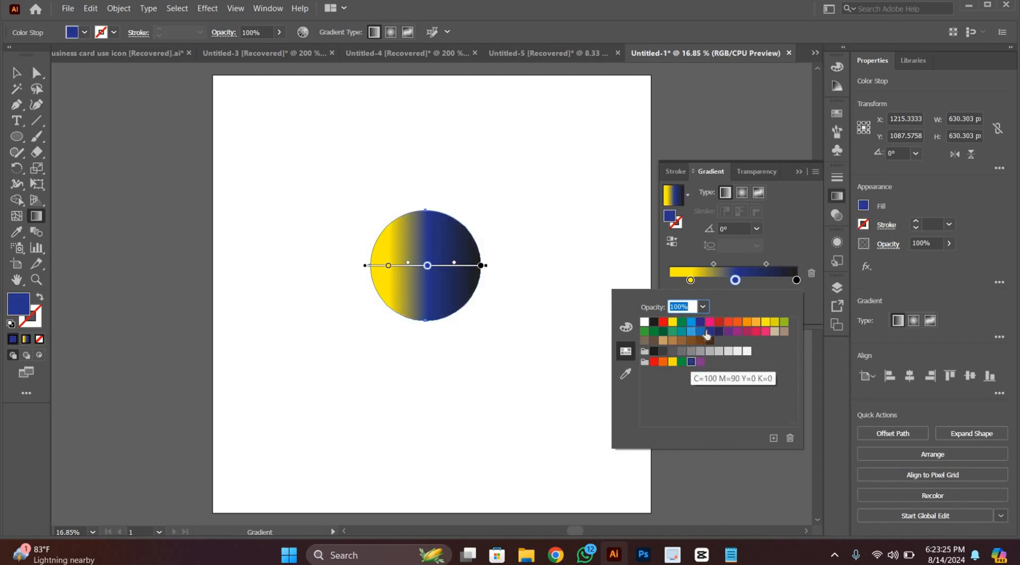
Step: Recolour the gradient's black end stop with the dark red swatch
click(796, 280)
double_click(797, 281)
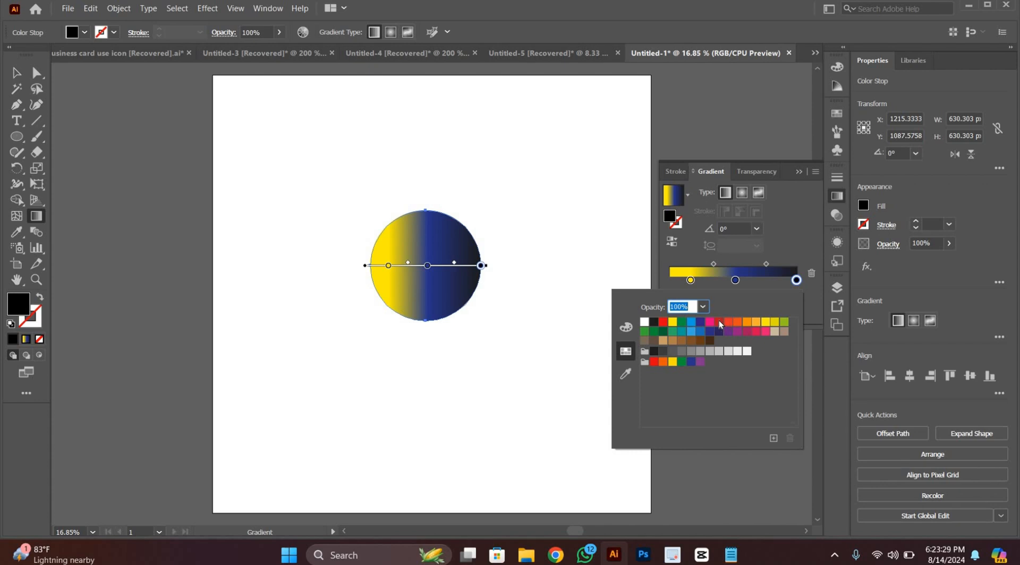
click(719, 322)
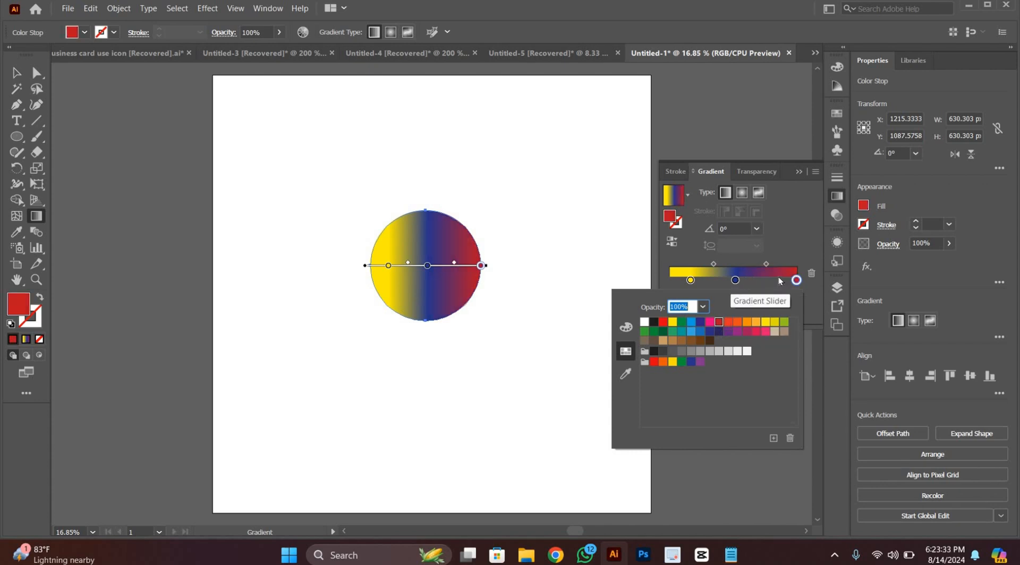
click(713, 264)
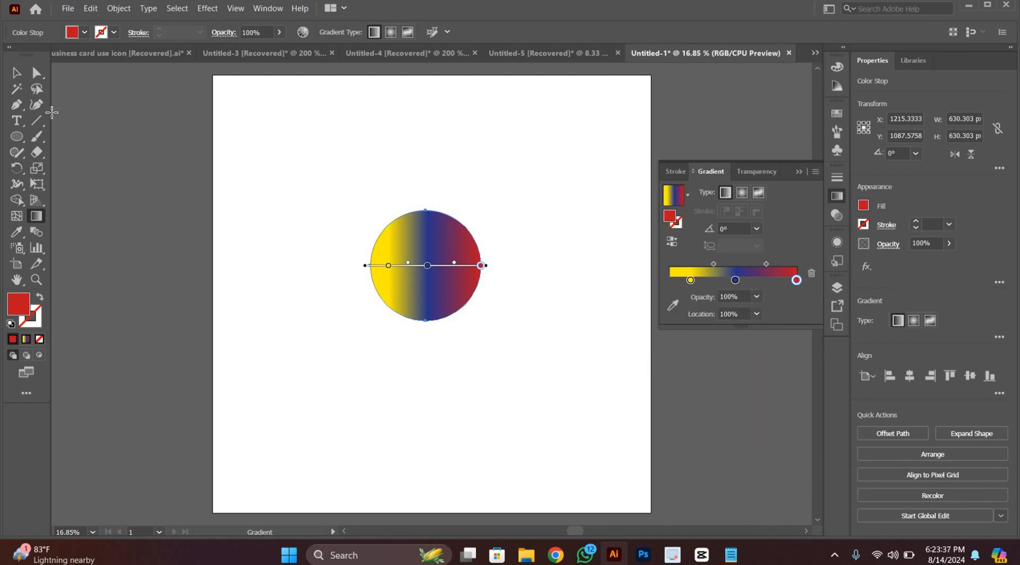
Step: Move the gradient circle to the upper left part of the artboard and scale it down to about two thirds
click(15, 73)
click(466, 323)
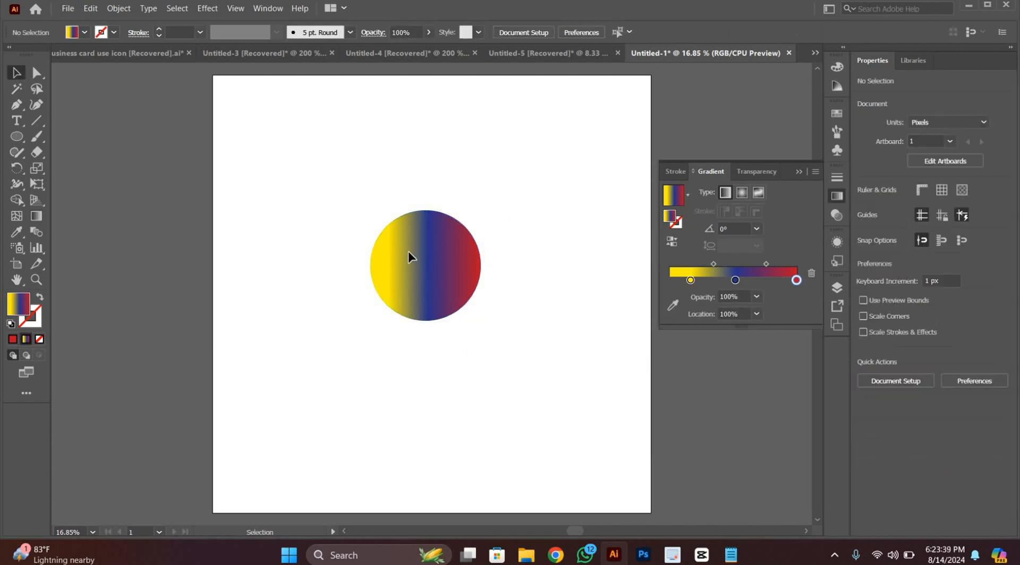
drag(394, 243, 318, 171)
Step: Duplicate the gradient circle about 636 px below the original
drag(403, 246, 365, 328)
click(401, 259)
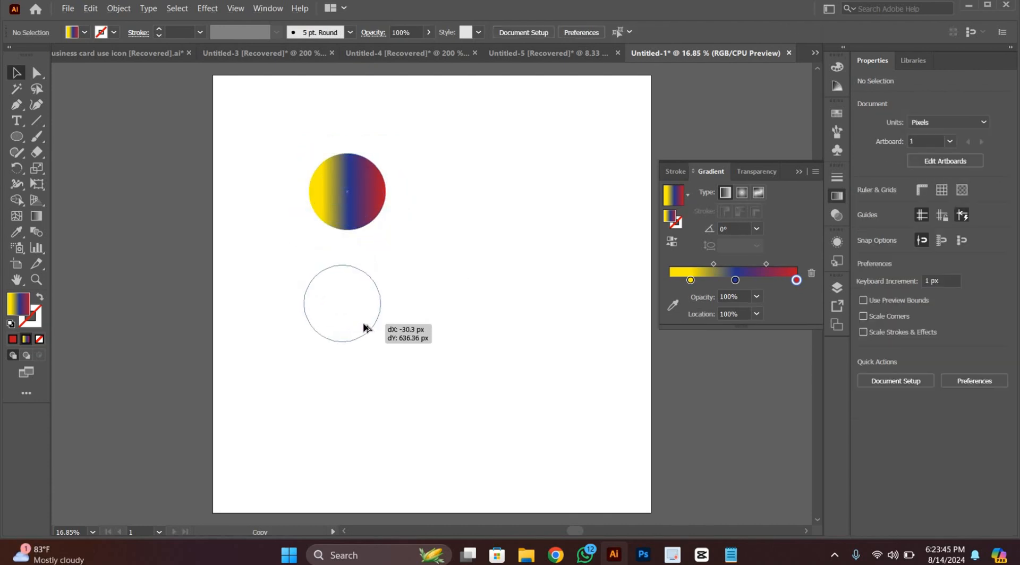
drag(445, 340, 446, 342)
click(264, 140)
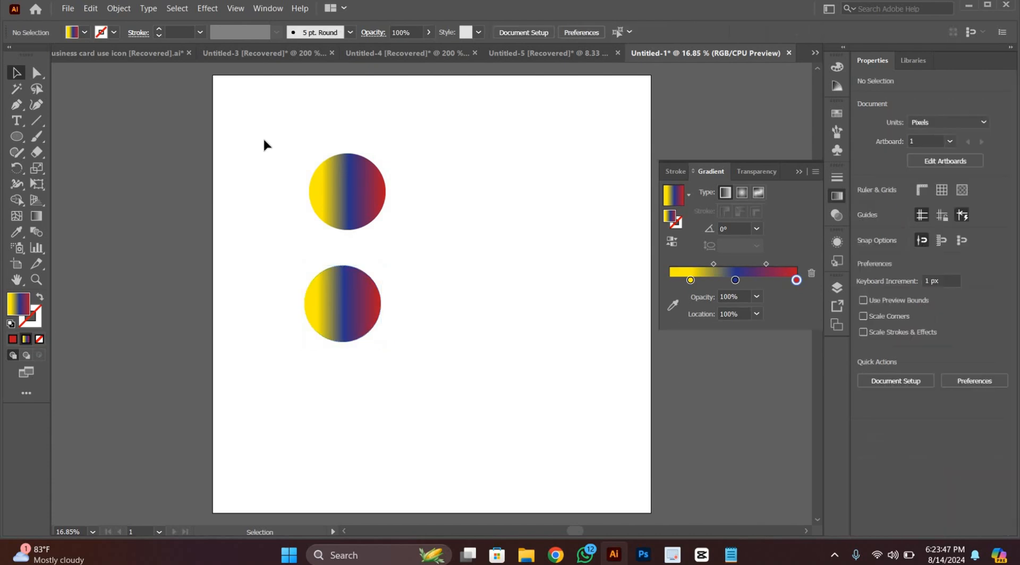
Step: Select both circles and set the blend spacing to Specified Steps with 50 steps
drag(264, 140, 449, 361)
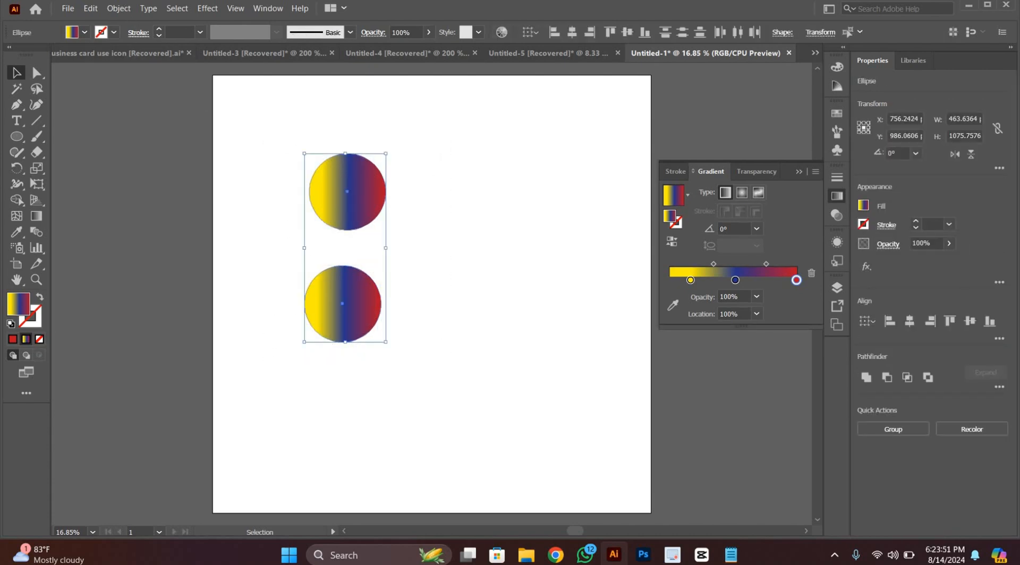
click(119, 8)
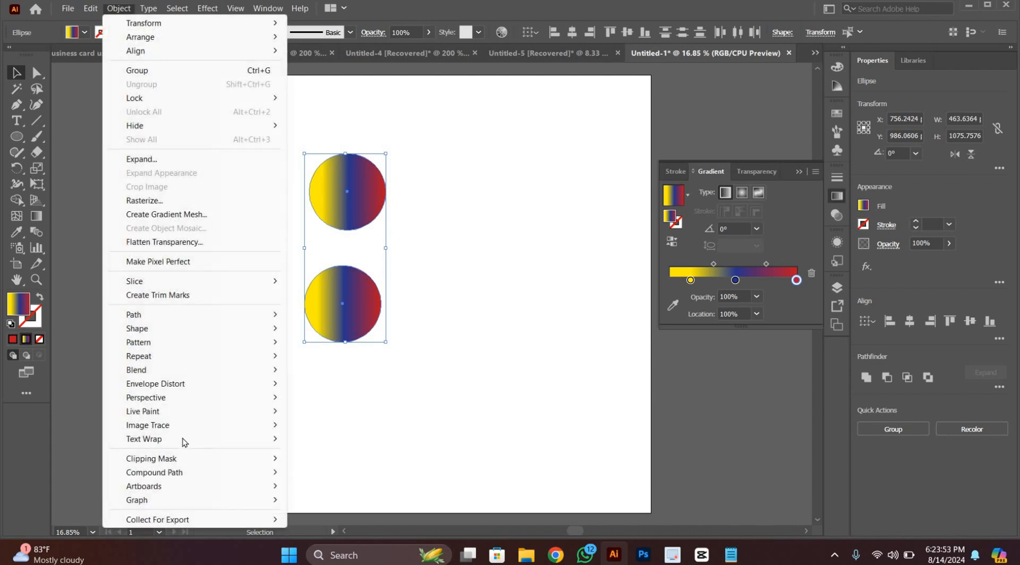
mouse_move(182, 372)
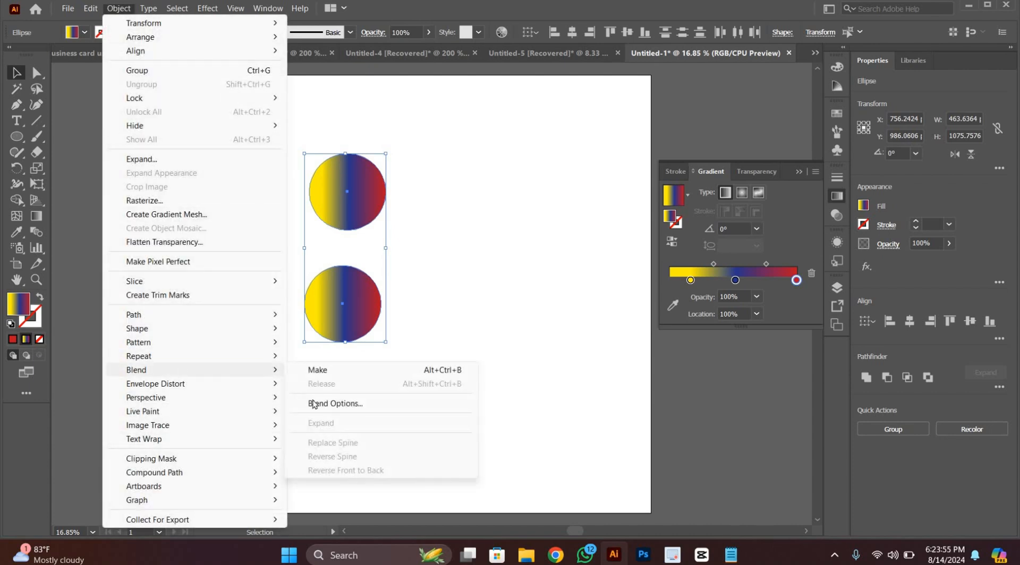
click(321, 405)
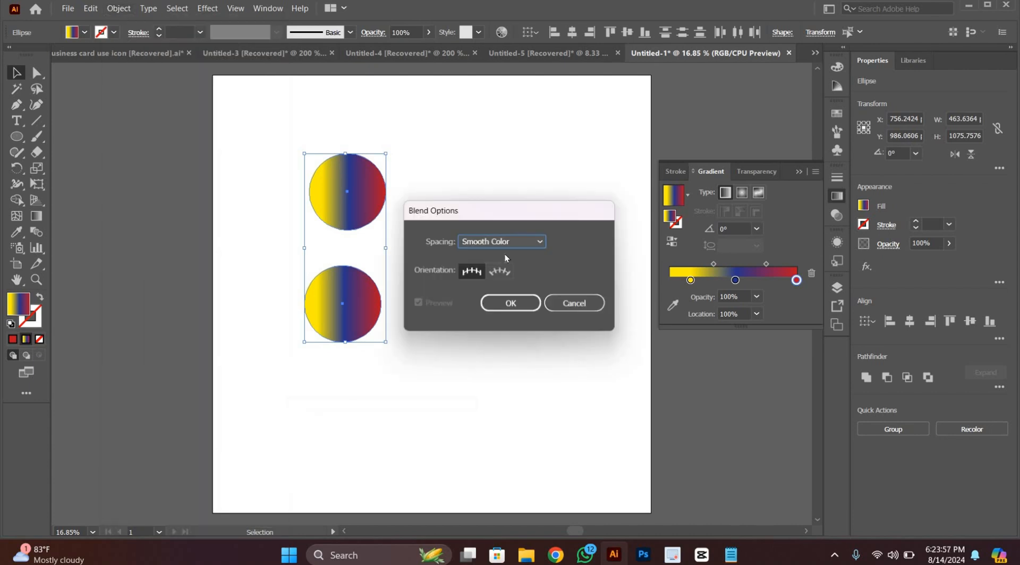
click(536, 244)
click(526, 271)
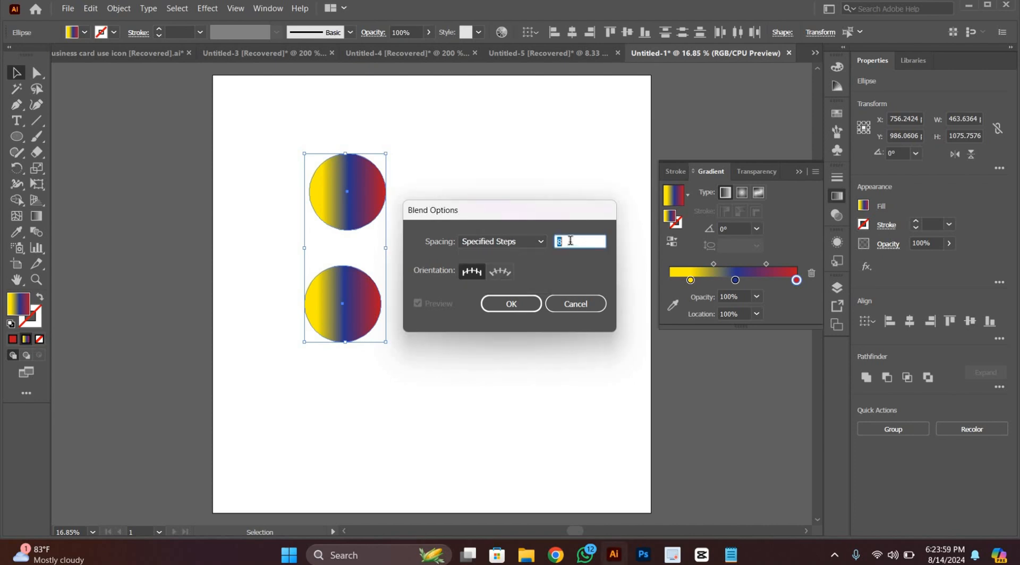
text(8)
text(50)
click(511, 305)
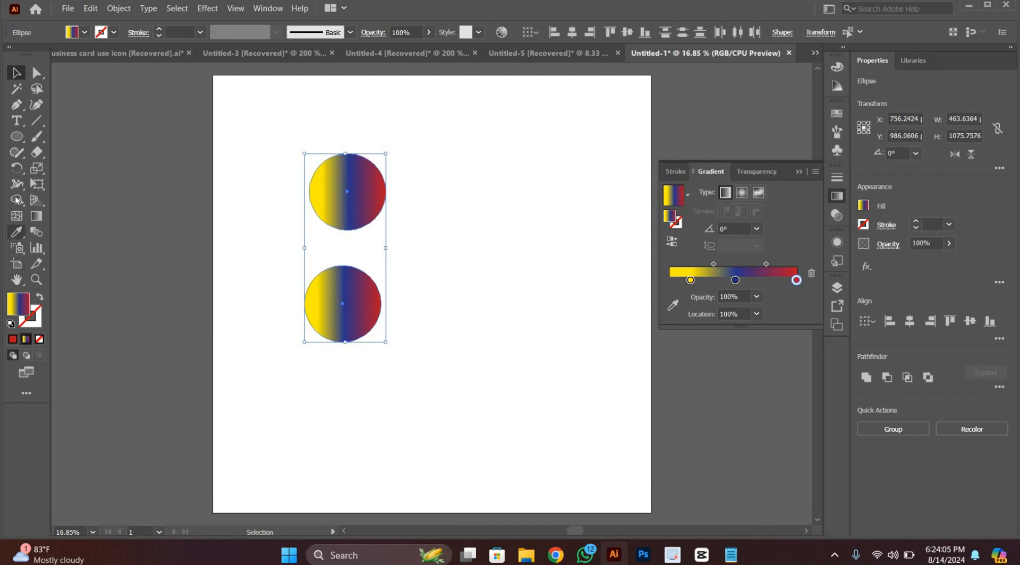
Step: Blend the upper circle into the lower one with the Blend tool, then deselect the result
click(36, 233)
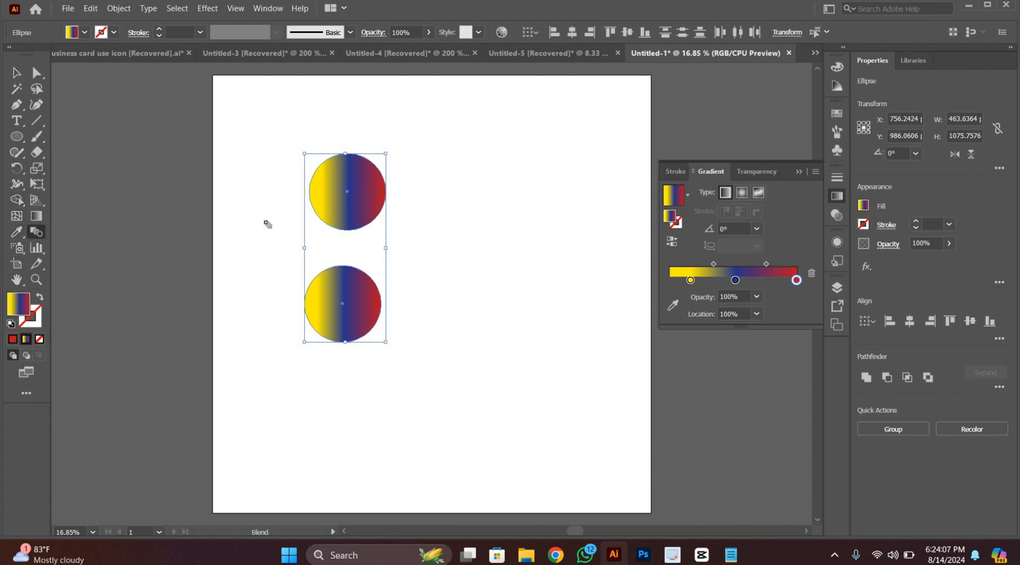
click(348, 192)
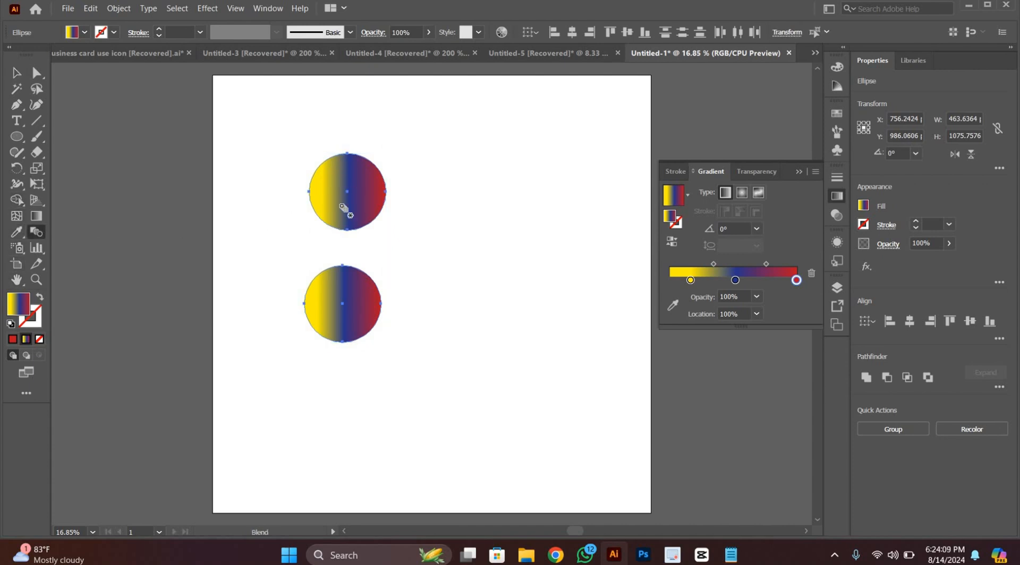
click(343, 306)
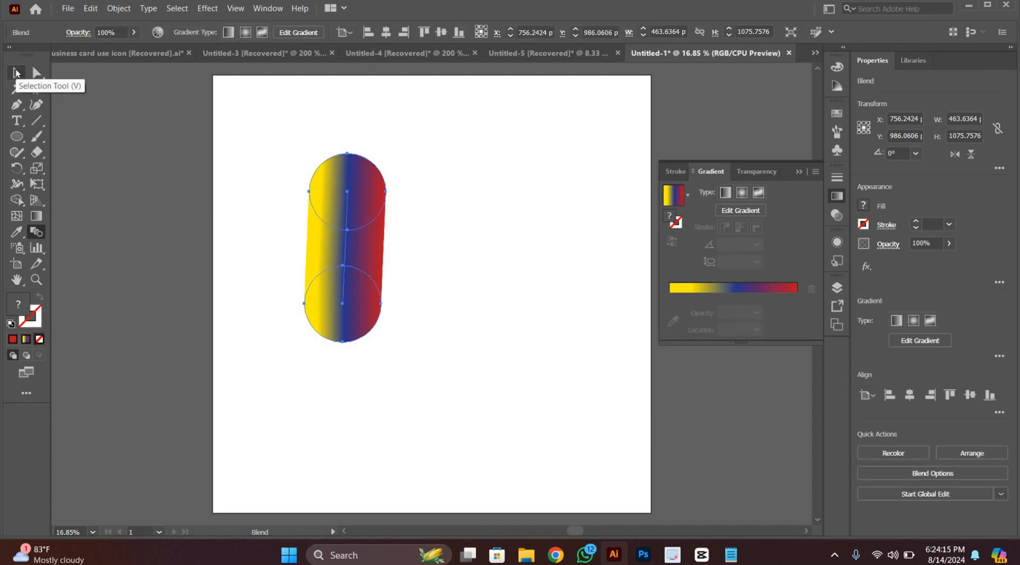
click(16, 73)
click(293, 241)
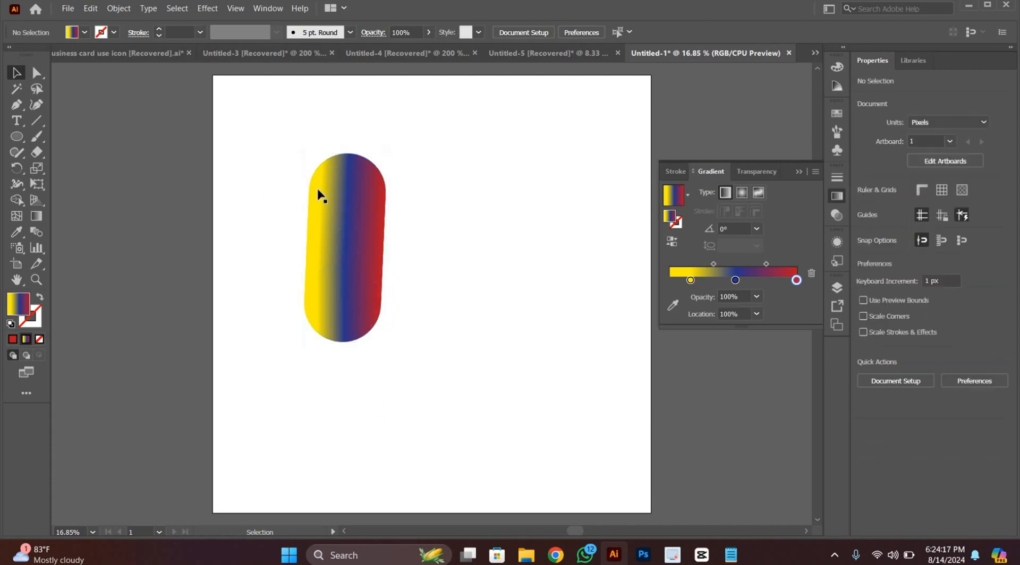
Step: Rotate the blended capsule counterclockwise by about 2.9° so it stands upright
click(337, 246)
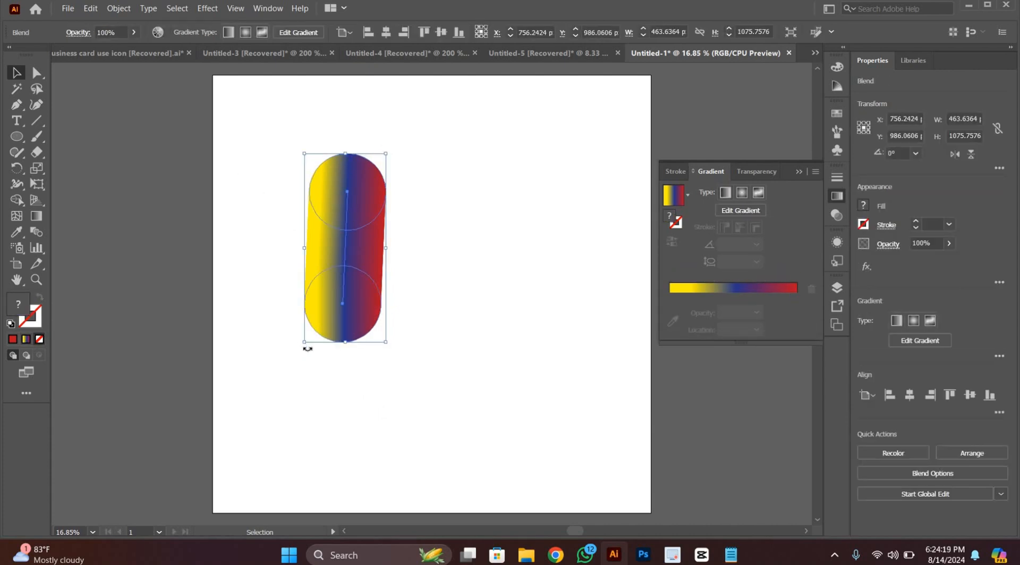
drag(308, 349, 312, 351)
click(351, 410)
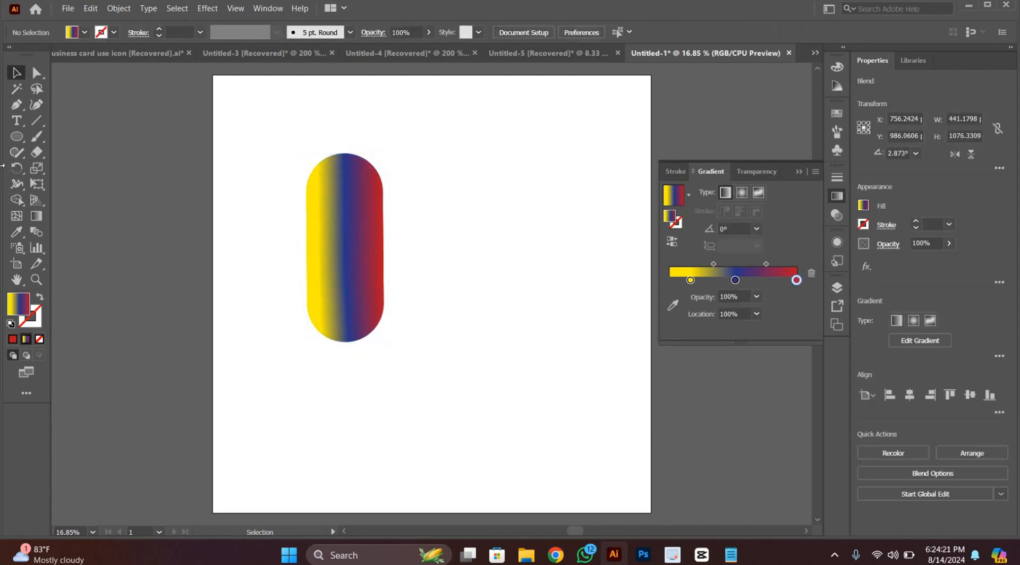
Step: Draw a circle about 1055 px in diameter beside the blended capsule, near the artboard's right edge
click(16, 136)
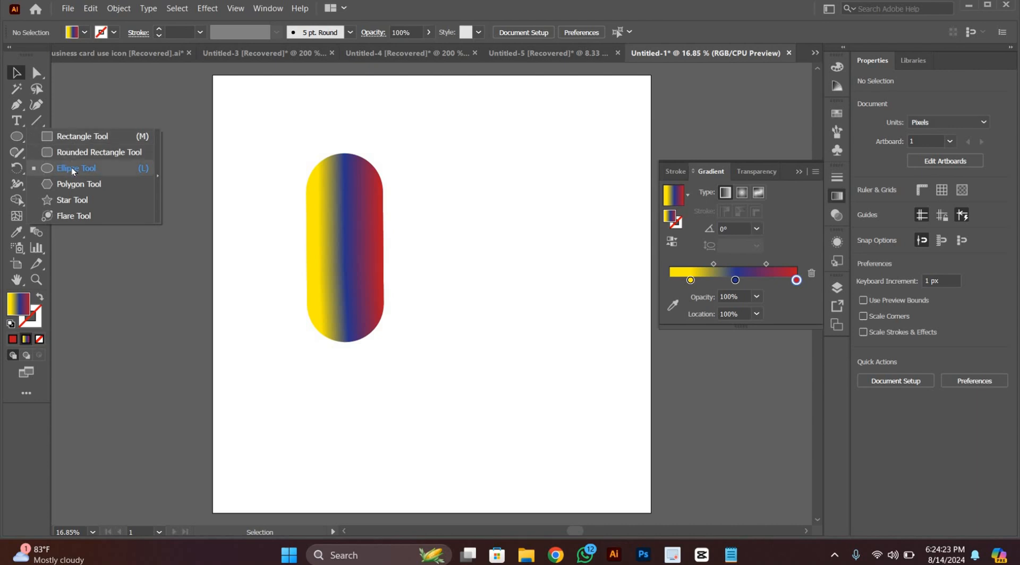
click(72, 168)
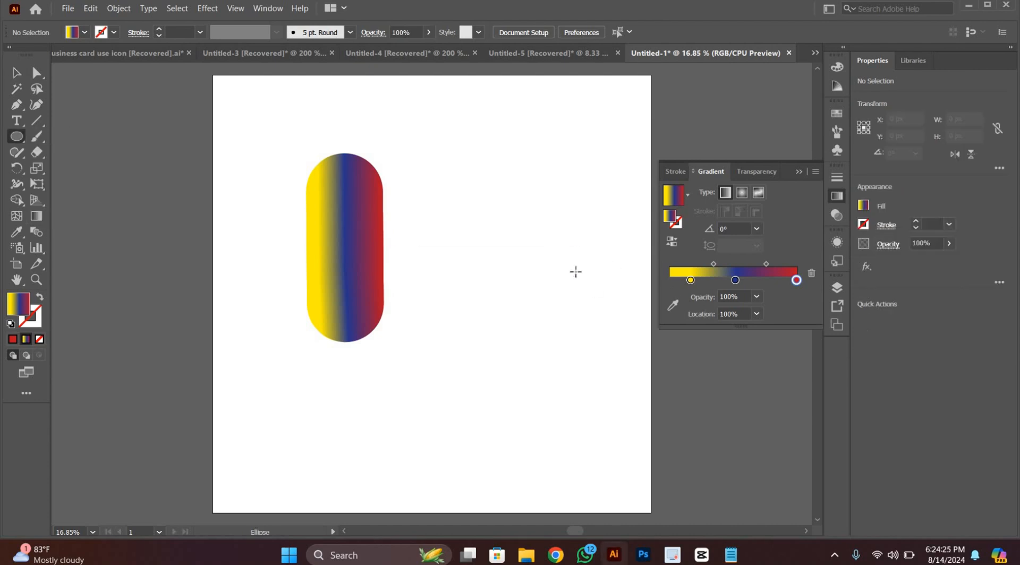
drag(553, 241, 580, 305)
click(14, 74)
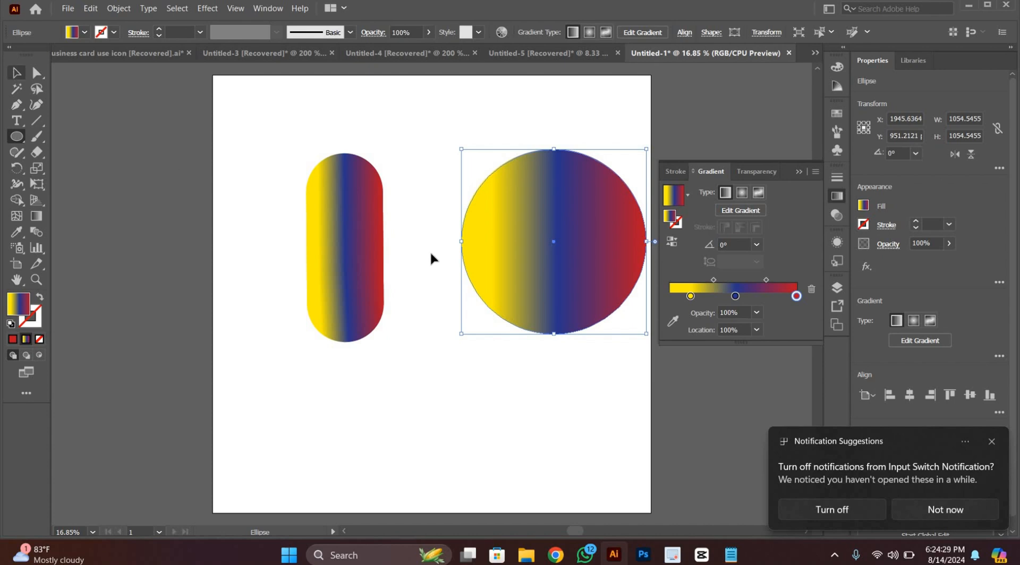
Step: Scale the blended capsule down to about 259 × 632 px and shift it slightly up and left
click(365, 238)
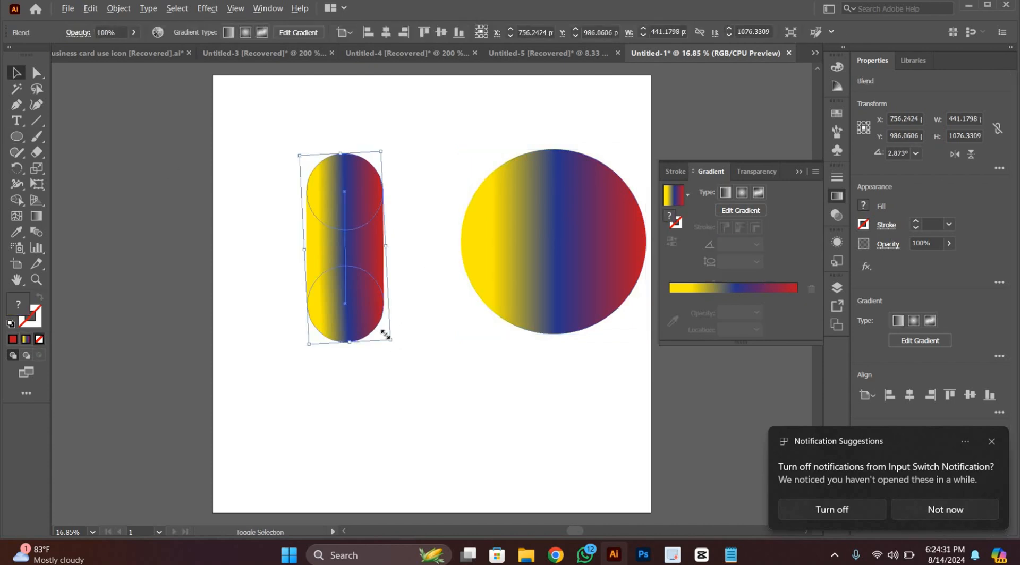
drag(383, 337, 372, 302)
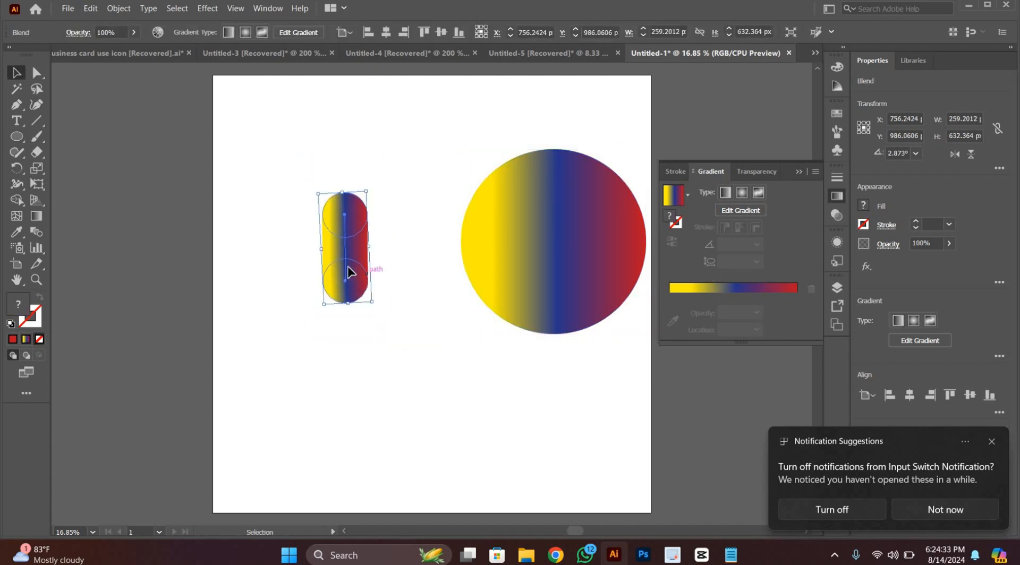
drag(348, 269, 330, 263)
Step: Select the large circle near the artboard's right edge and make its stroke the active attribute
click(552, 276)
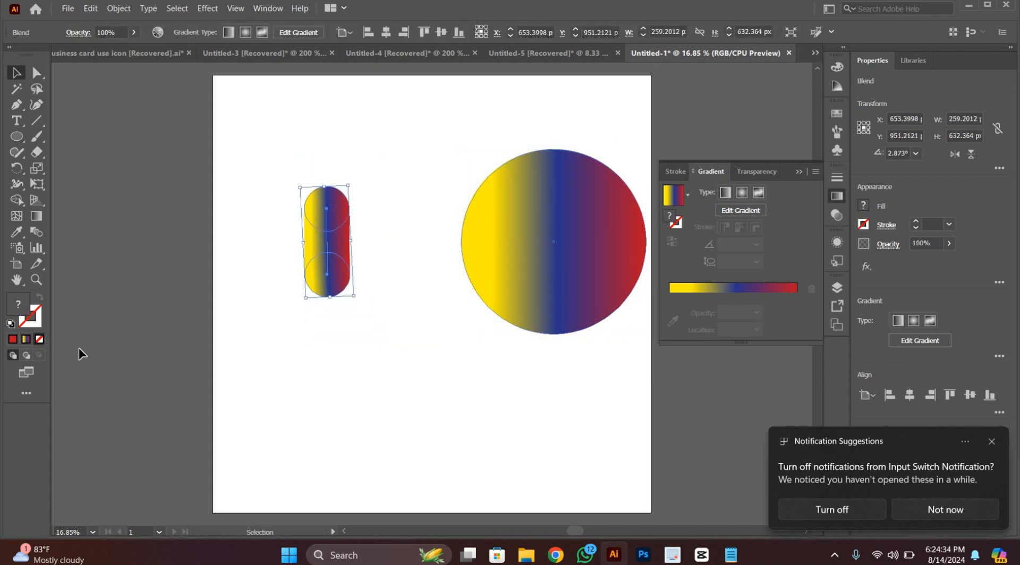
click(35, 322)
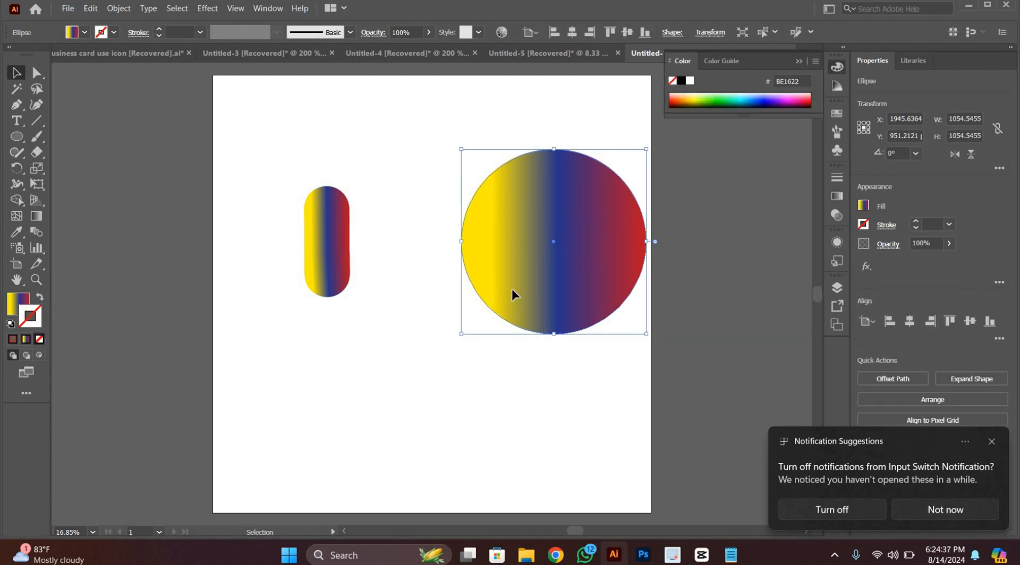
click(36, 153)
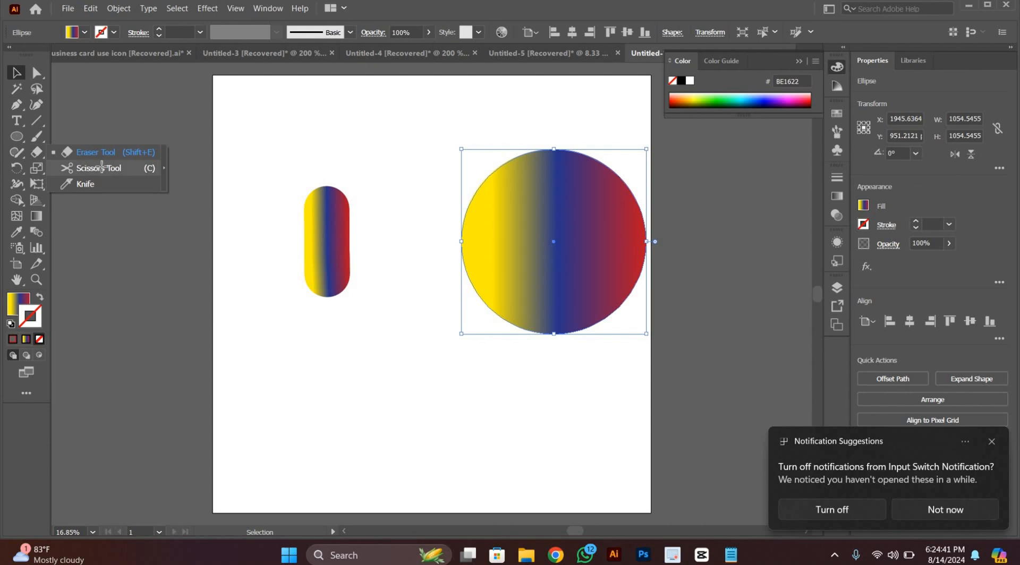
click(101, 167)
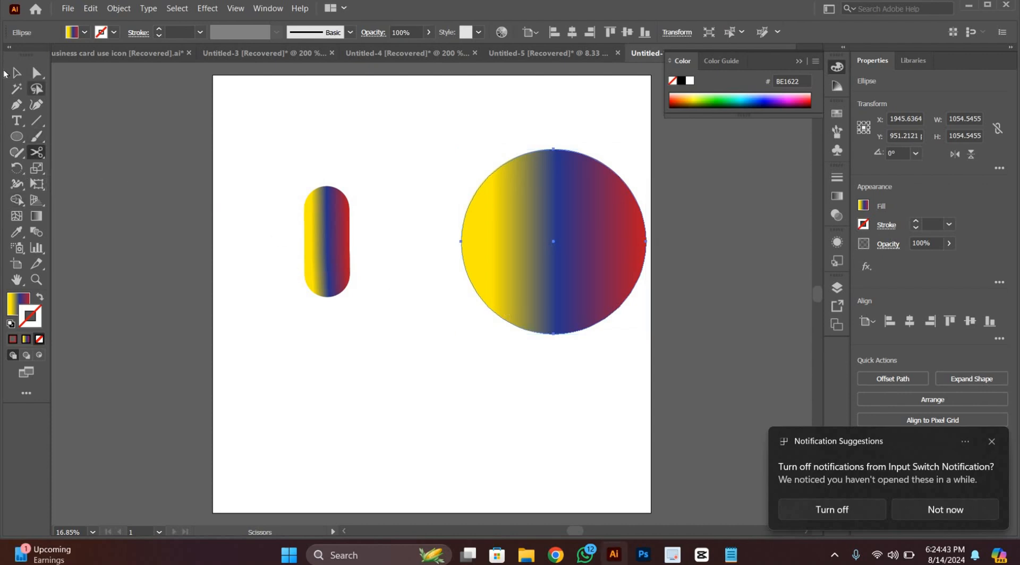
click(16, 74)
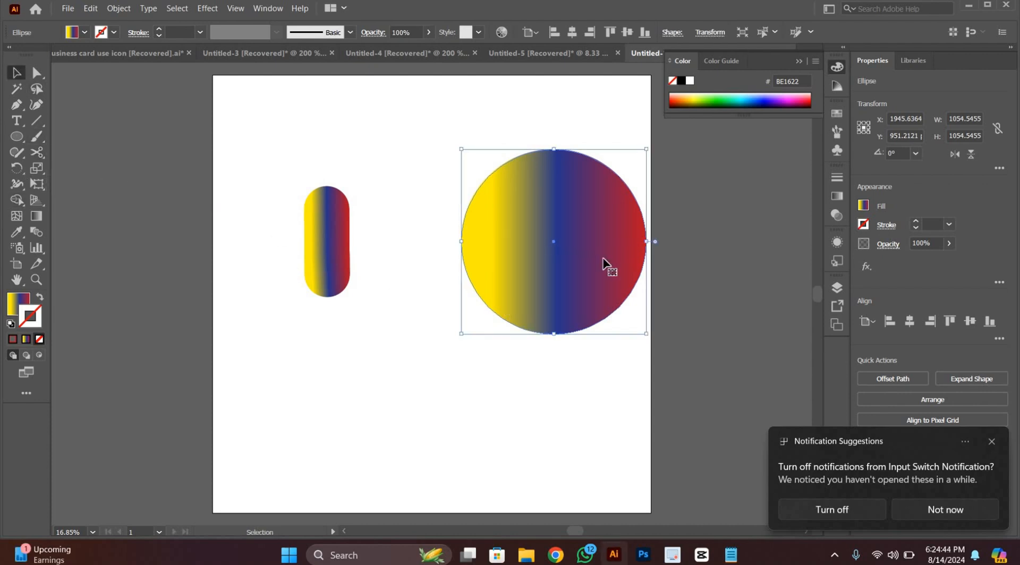
Step: Swap the large circle's fill and stroke so the gradient colours the outline, and set the stroke weight to 25 pt
click(40, 298)
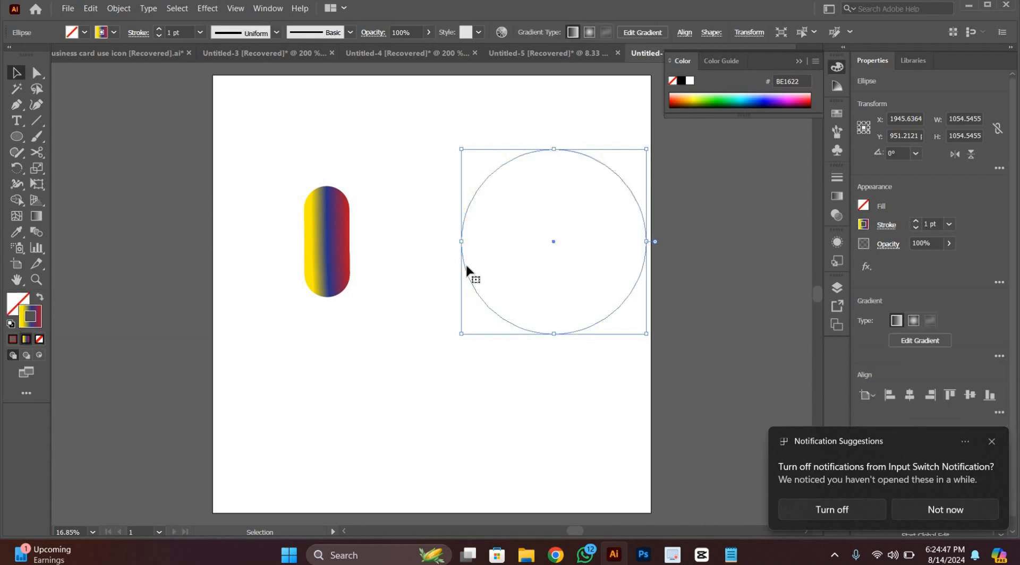
click(159, 31)
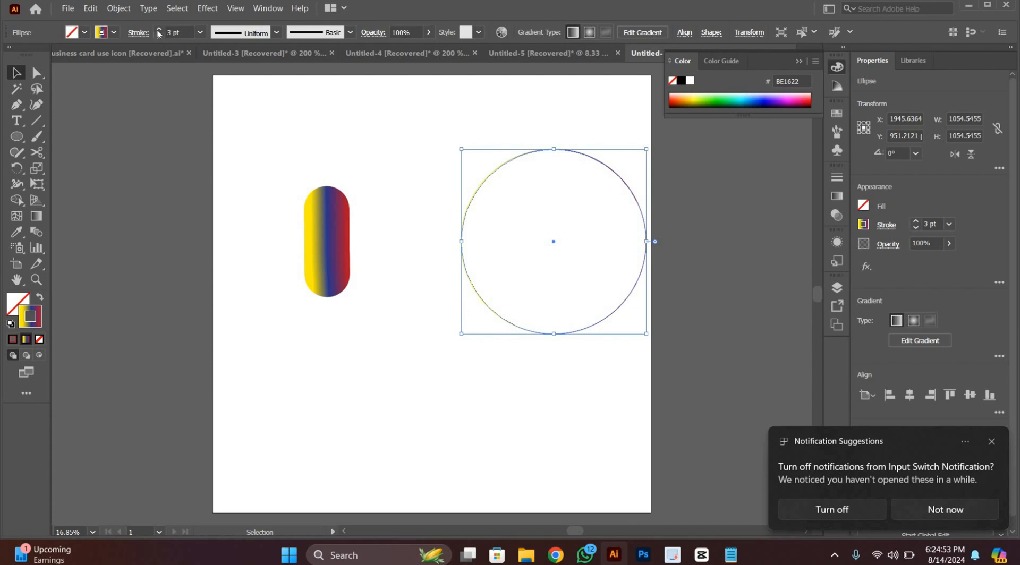
click(158, 30)
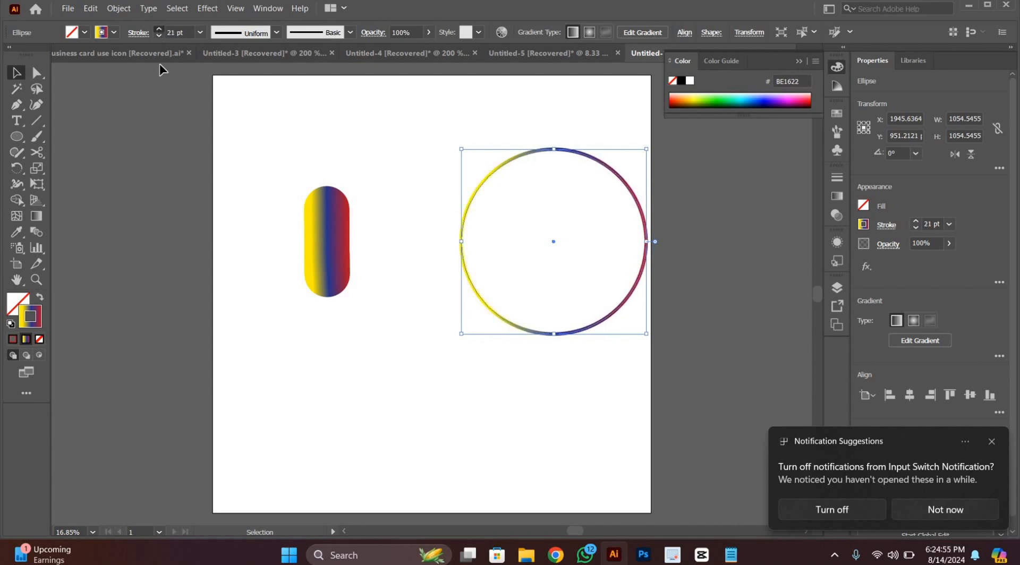
Step: Cut the large circle's path open at its bottom anchor point with the Scissors tool
click(37, 152)
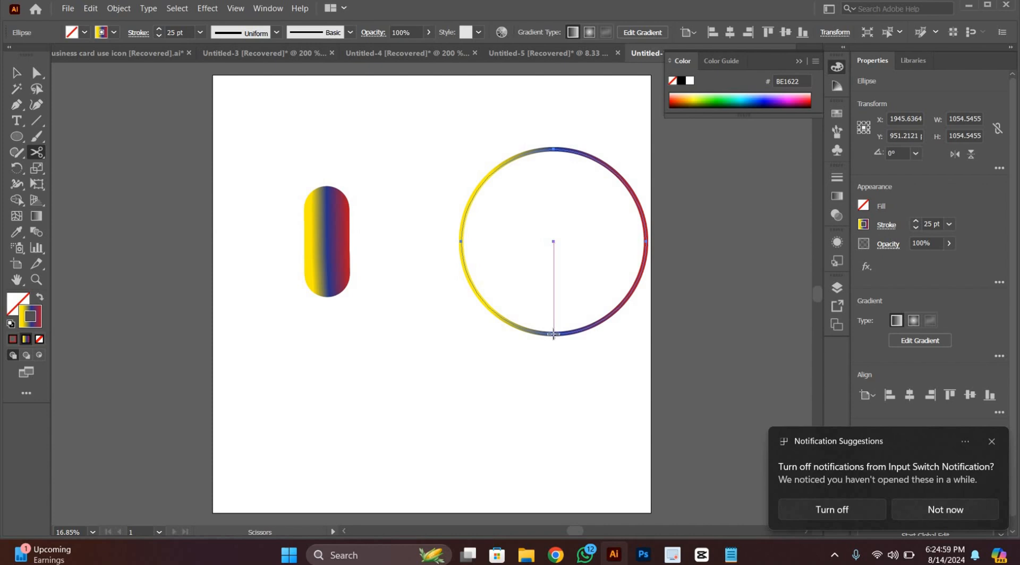
click(553, 333)
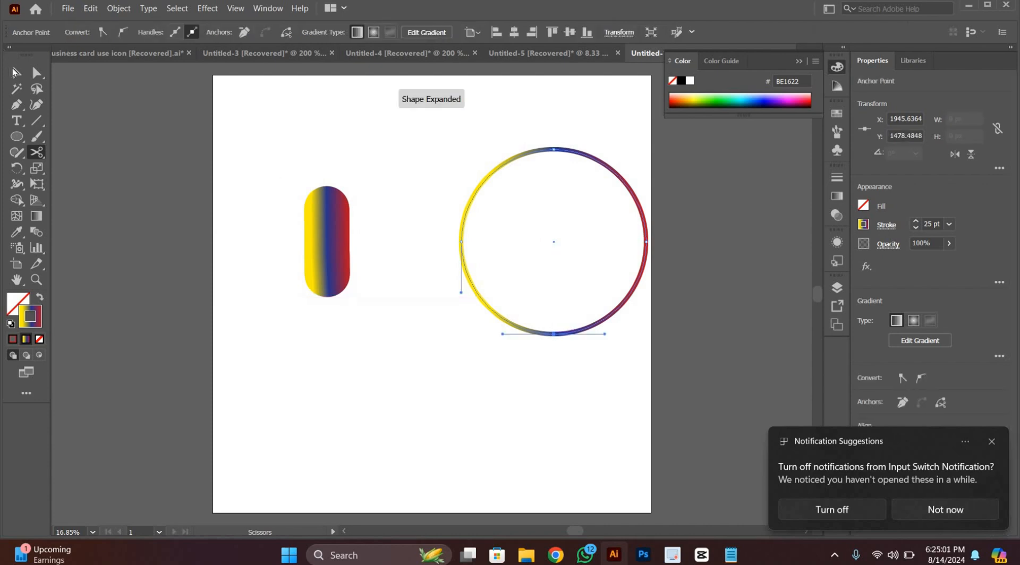
click(13, 69)
Step: Select the blended capsule together with the cut circle and replace the blend's spine with the circle's path
drag(195, 128, 606, 320)
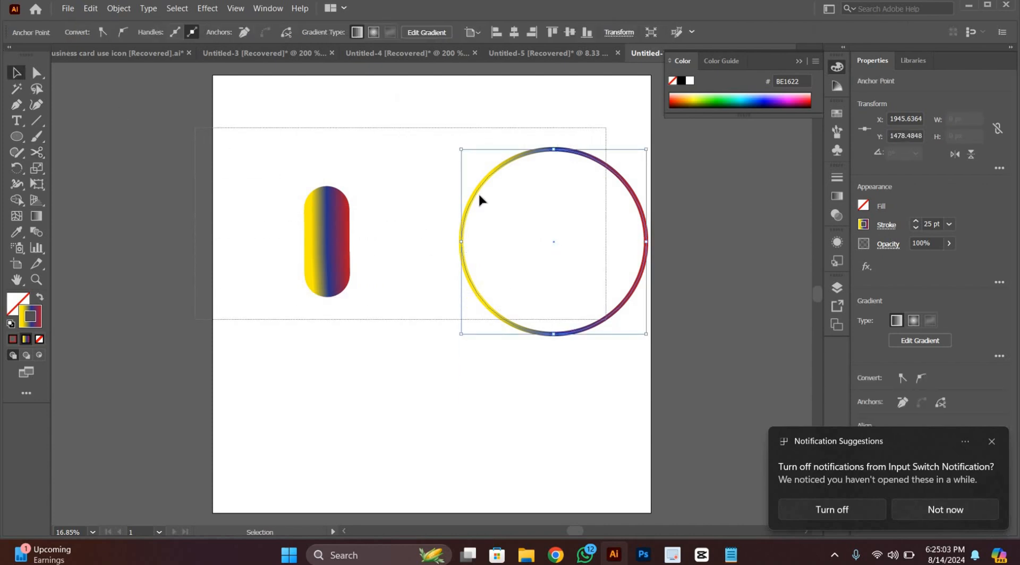
drag(480, 199, 502, 320)
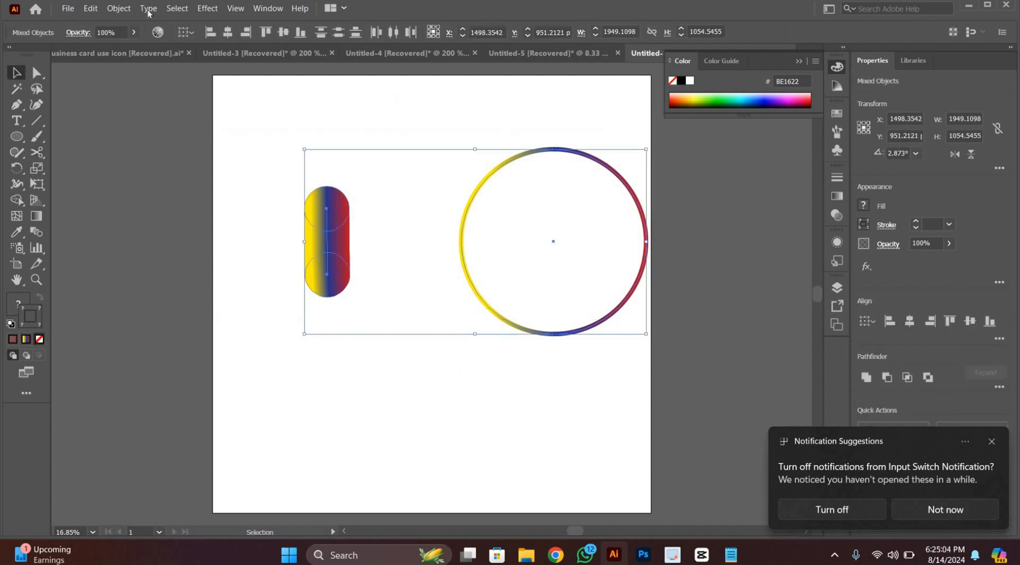
click(117, 8)
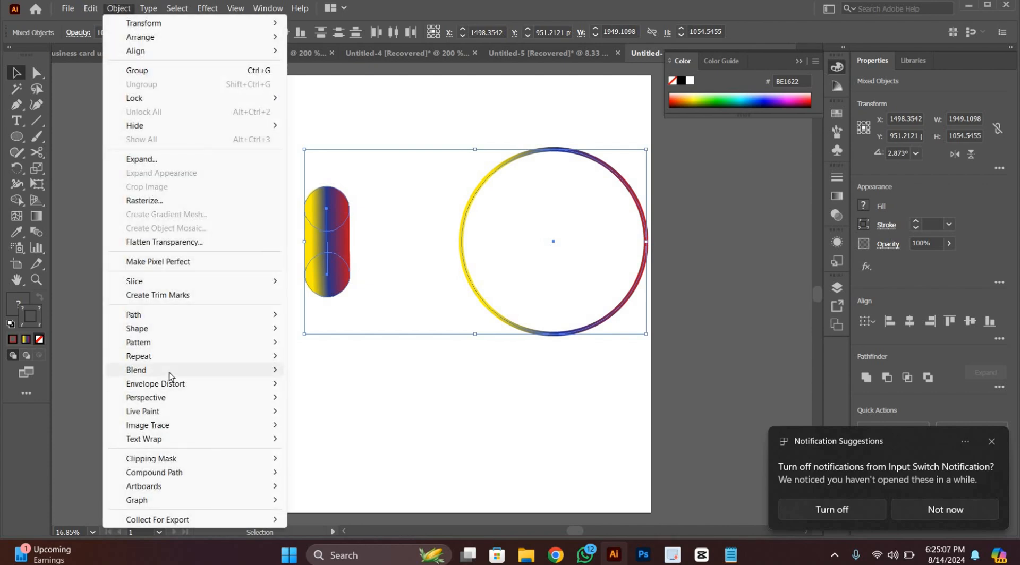
mouse_move(170, 376)
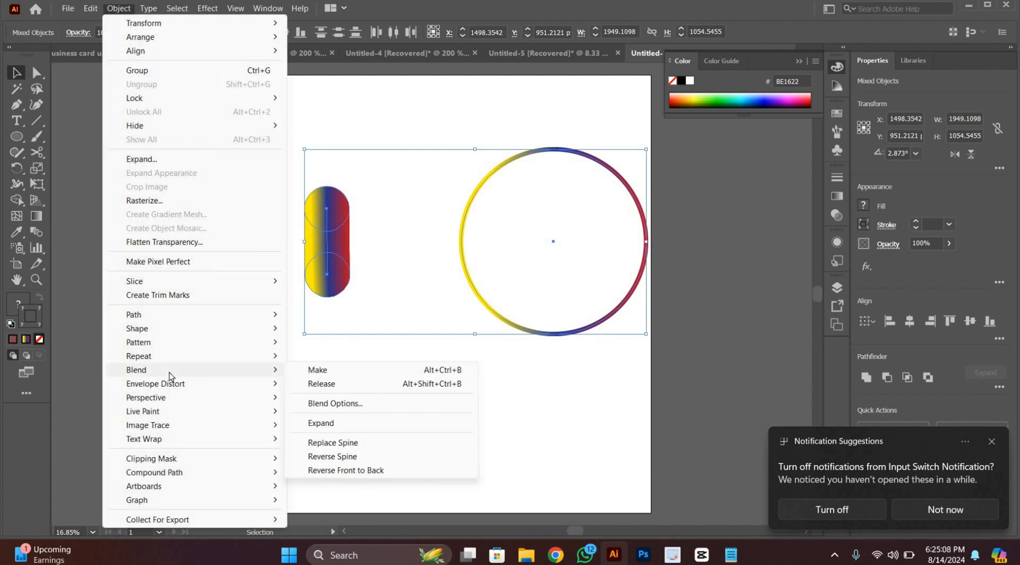
click(333, 444)
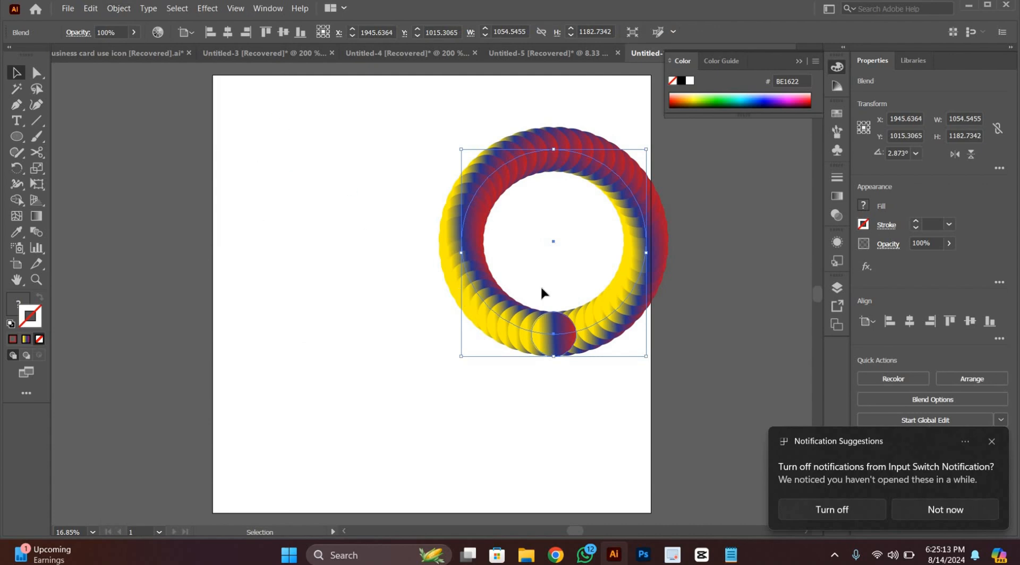
Step: Apply a Roughen effect to the blended ring with 90% relative size, 47/in detail and corner points, then deselect it
click(208, 8)
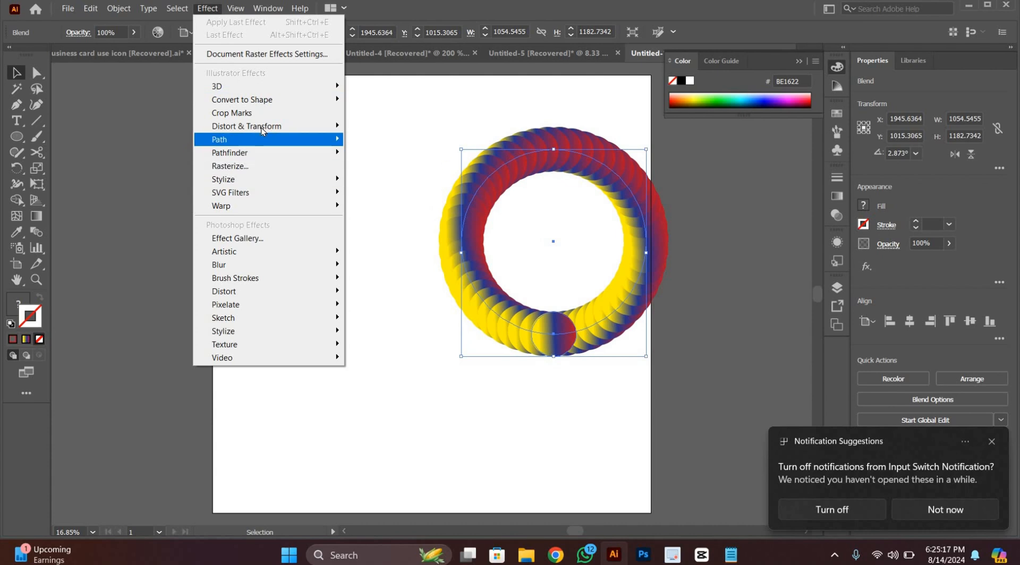
mouse_move(263, 134)
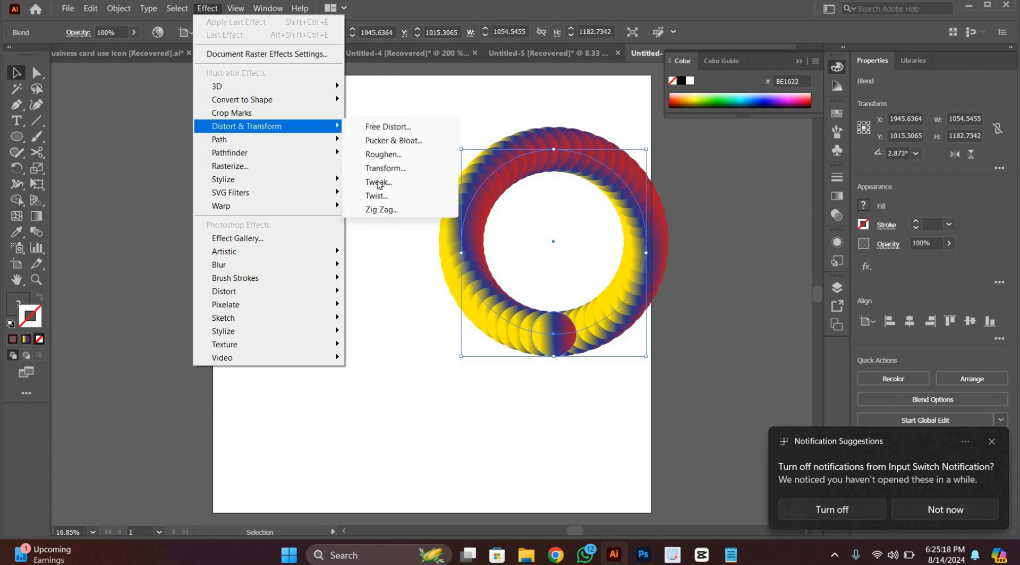
click(398, 155)
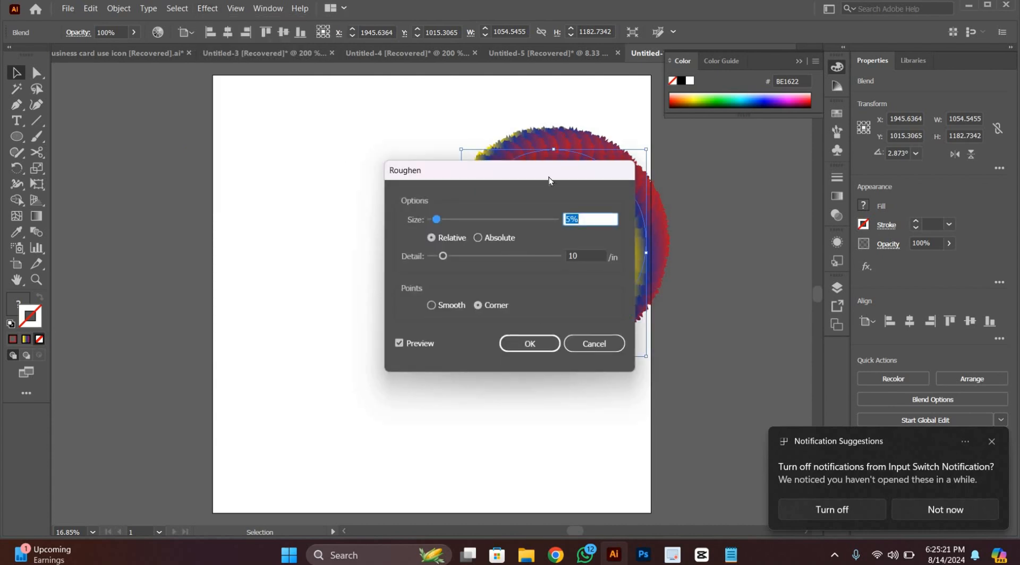
drag(547, 171, 904, 109)
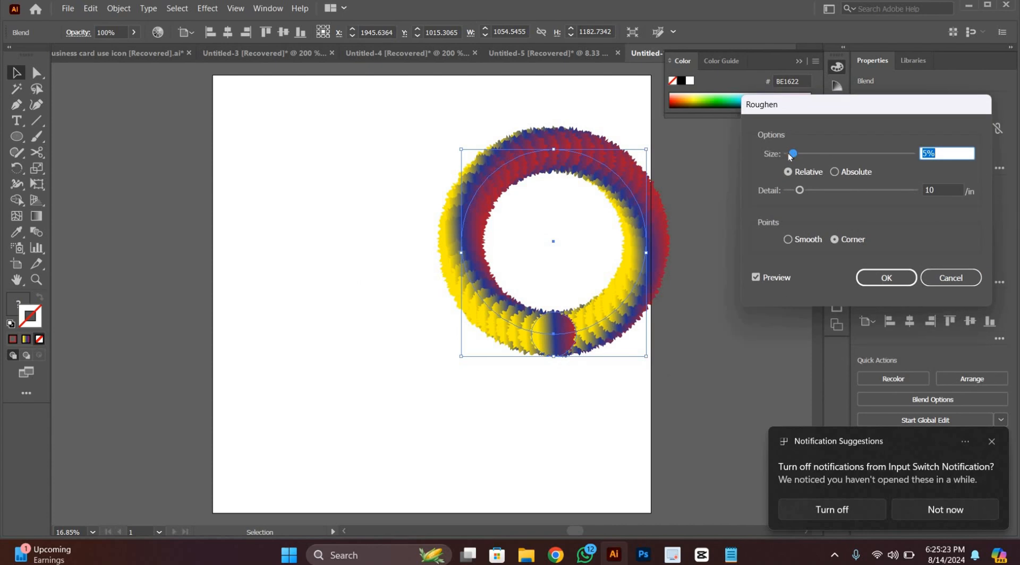
drag(794, 154, 844, 153)
drag(800, 191, 847, 203)
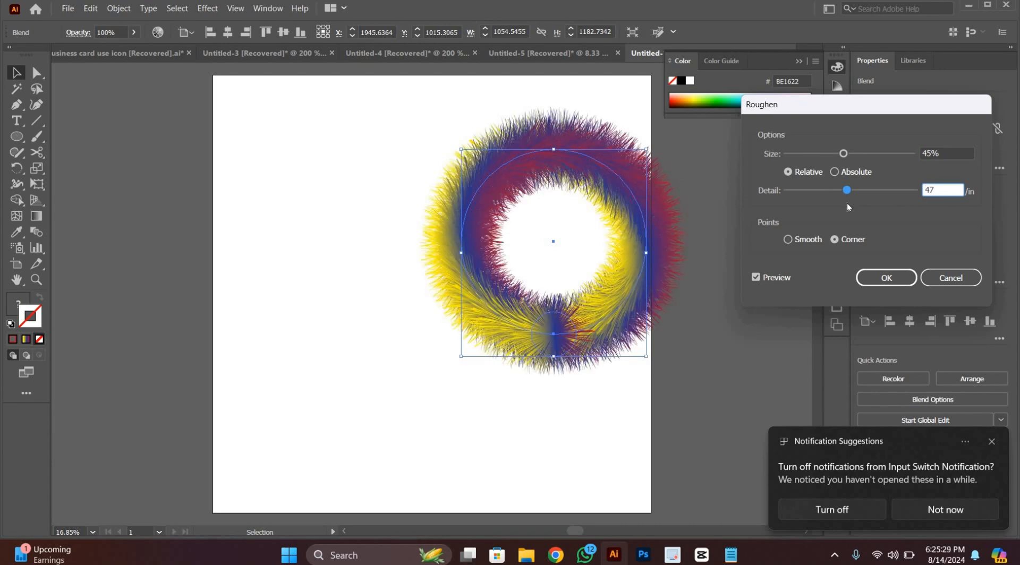
mouse_move(861, 154)
mouse_down()
mouse_move(878, 160)
mouse_move(871, 152)
mouse_up()
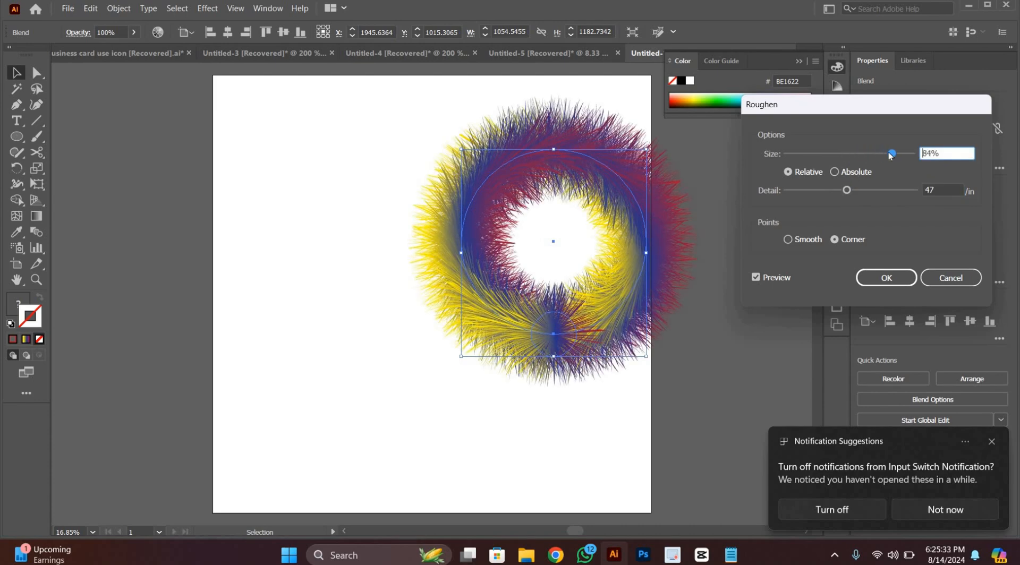
click(889, 152)
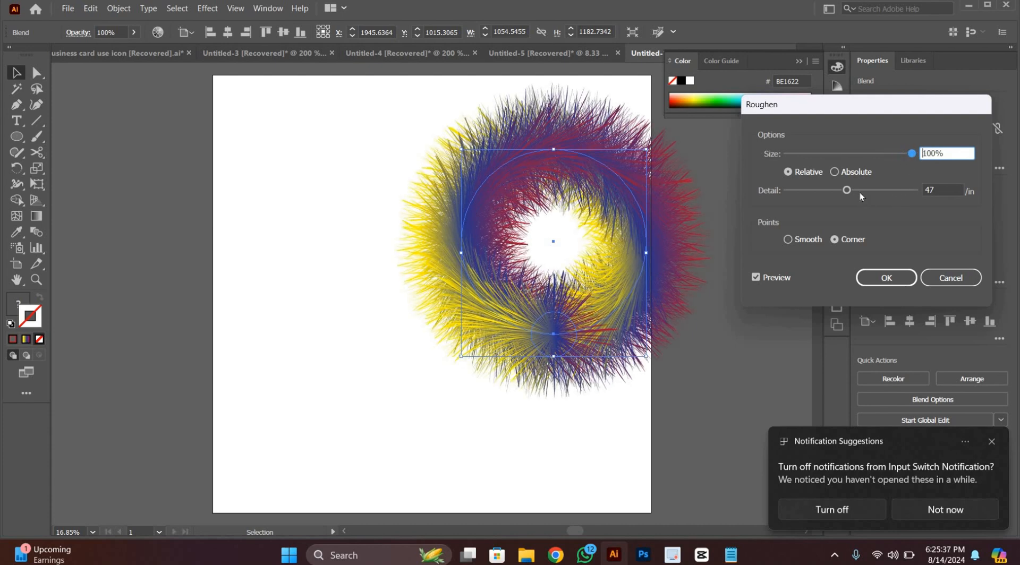
click(900, 153)
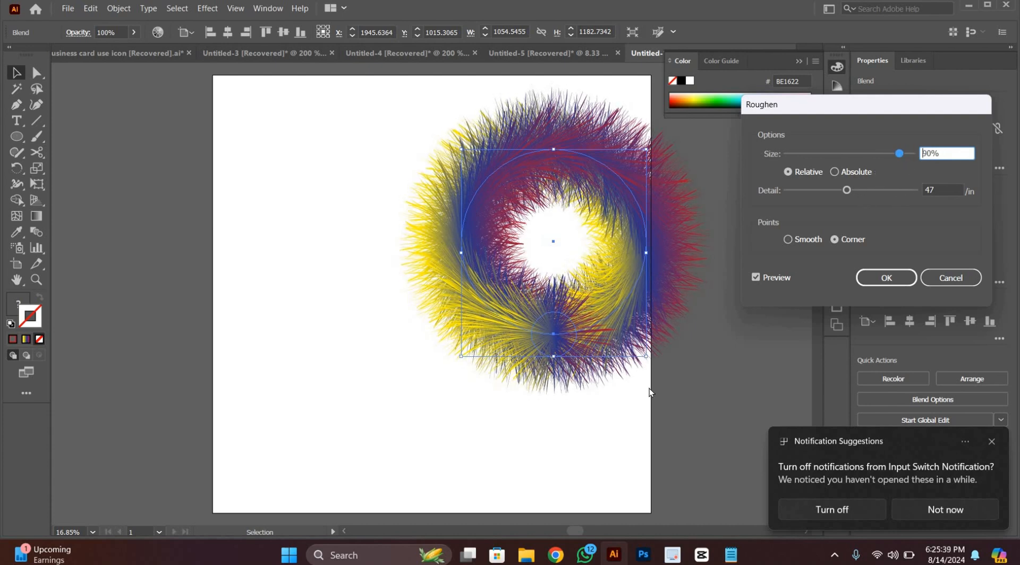
key(Return)
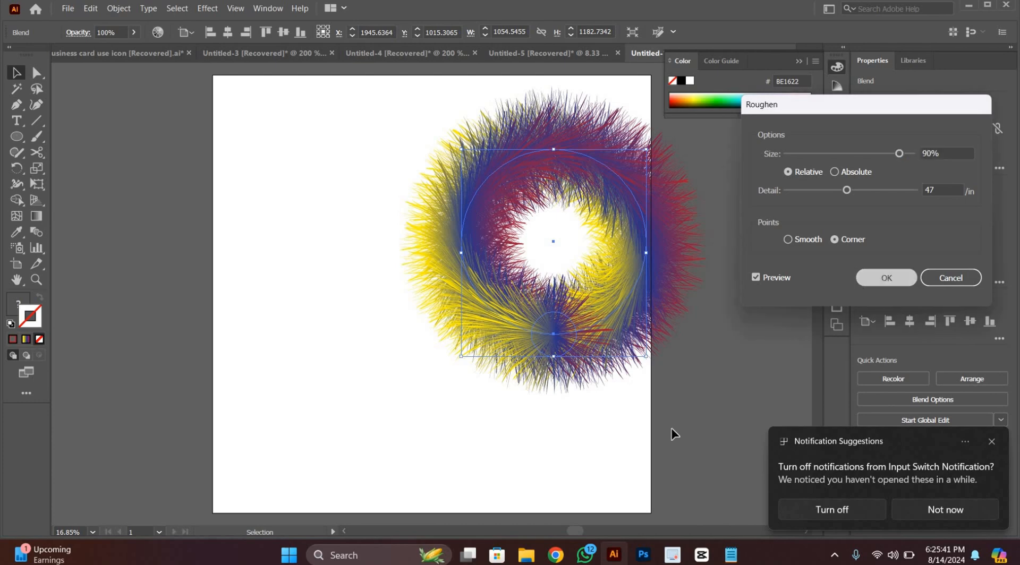
click(672, 434)
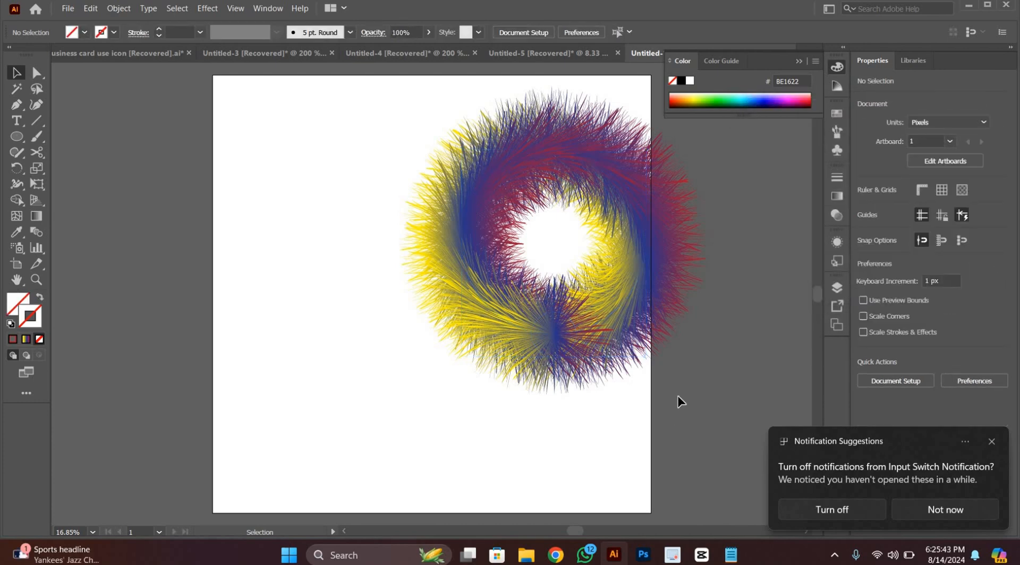
Step: Move the furry ring to the middle of the artboard and scale it down to about 1359 × 1358 px
drag(561, 313, 562, 400)
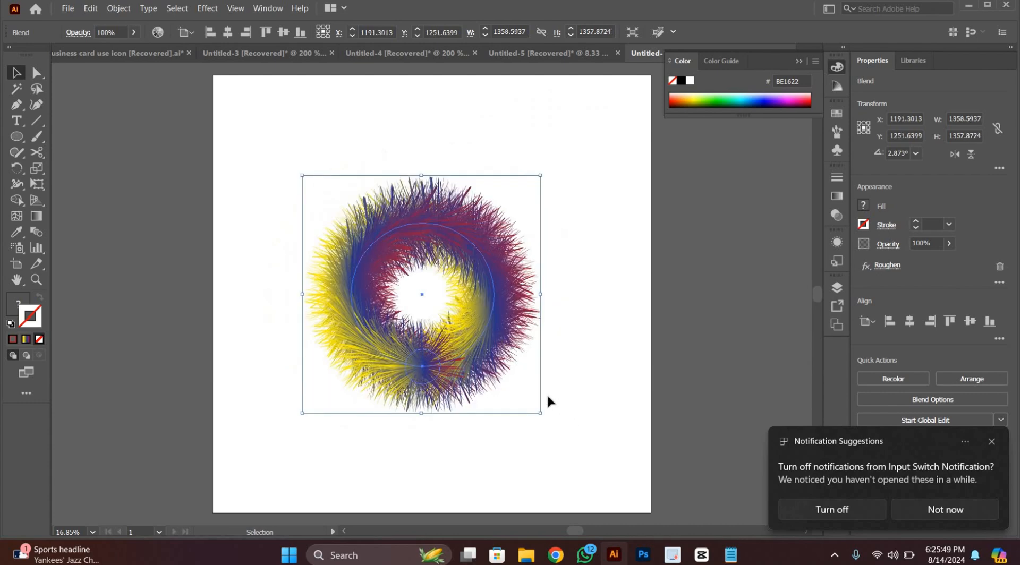
click(547, 394)
Step: Draw a rectangle about 2488 × 2403 px covering the artboard
scroll(247, 237, down, 2)
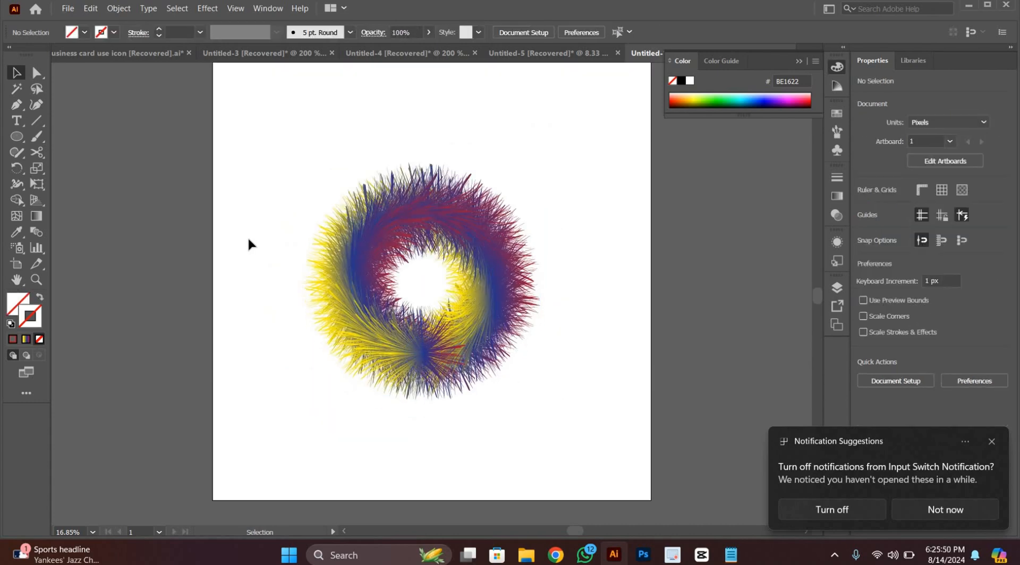
click(21, 152)
click(16, 136)
click(69, 138)
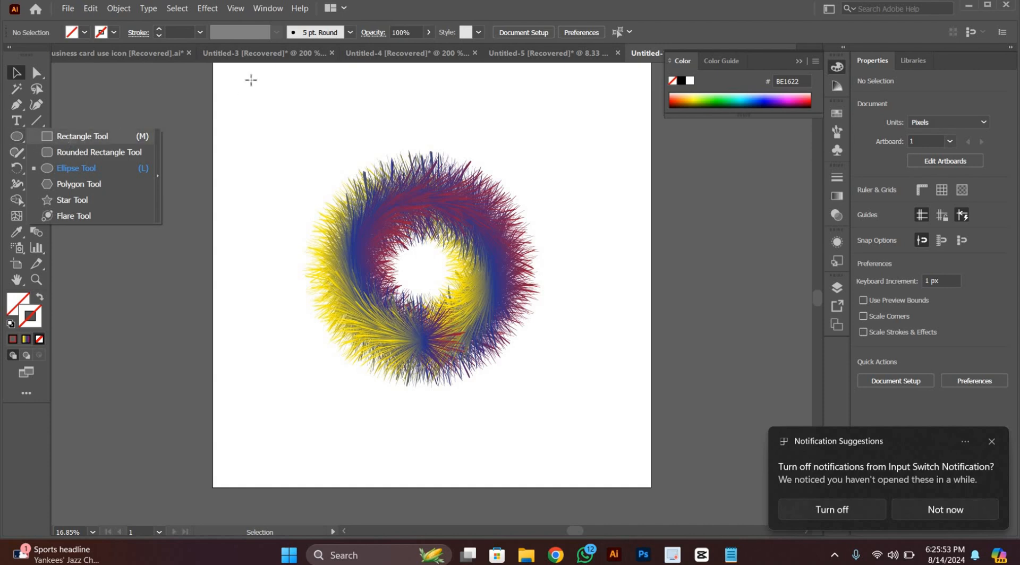
drag(216, 65, 652, 485)
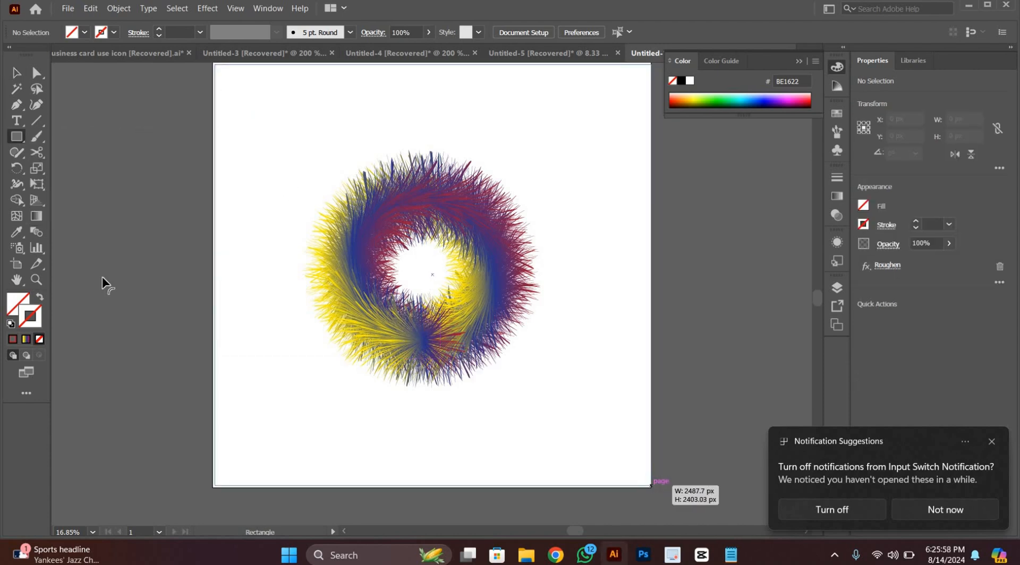
Step: Fill the artboard-sized rectangle with near-black #0C0B0B and send it to the back behind the furry ring
double_click(19, 299)
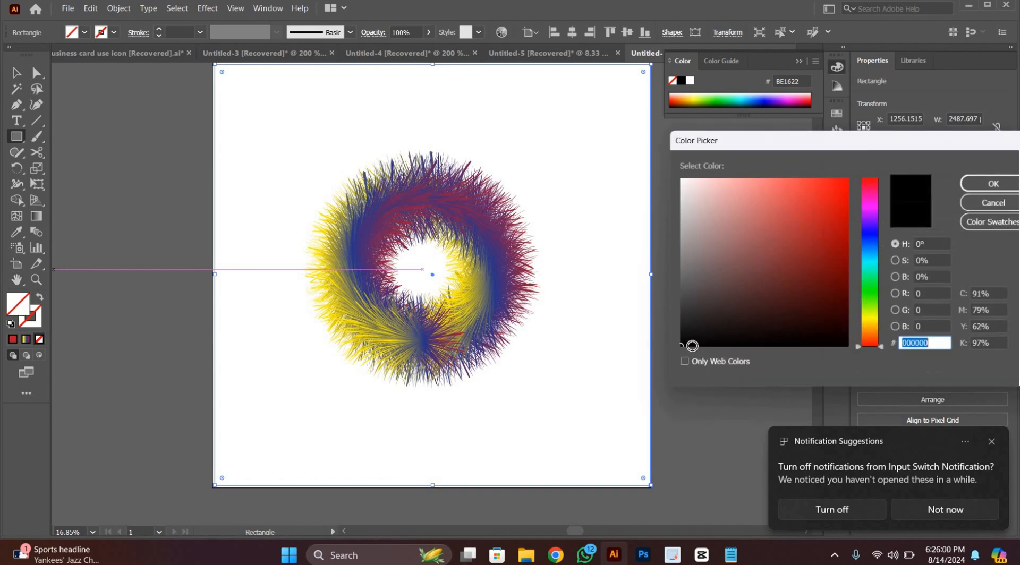
click(970, 184)
right_click(575, 228)
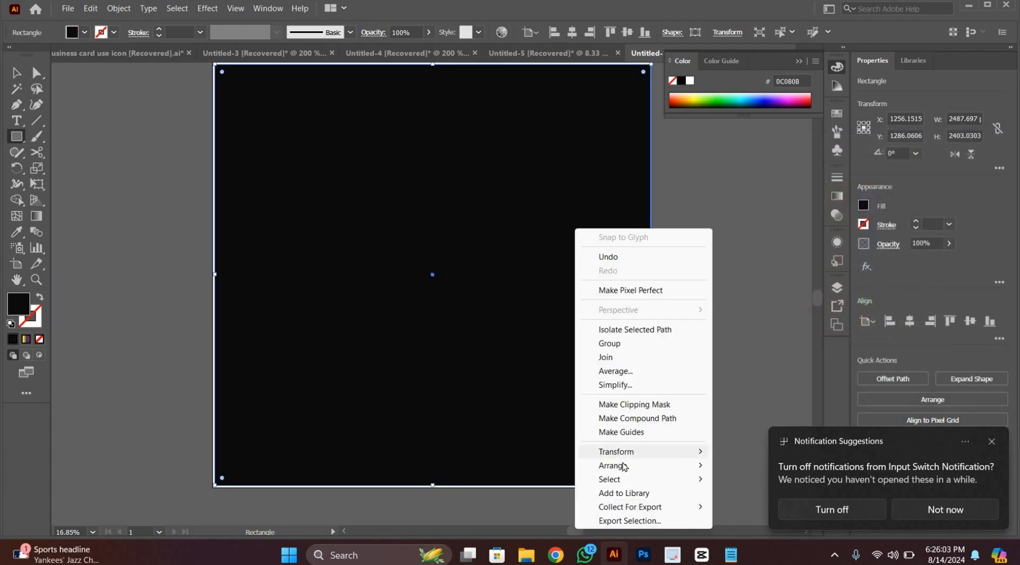
mouse_move(625, 466)
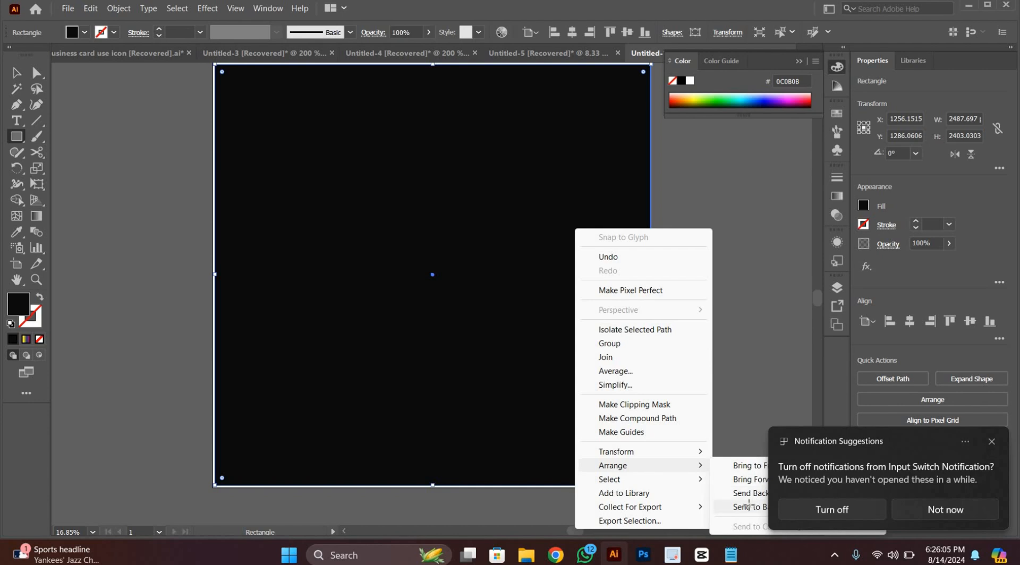
click(750, 507)
click(15, 72)
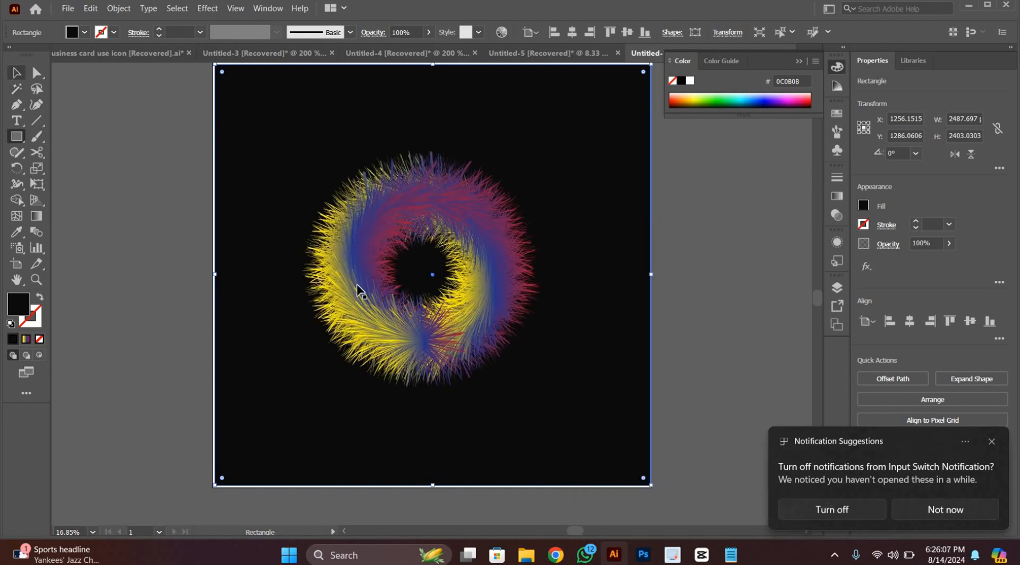
Step: Change the background rectangle's fill to bright pink #FC06A4
double_click(23, 304)
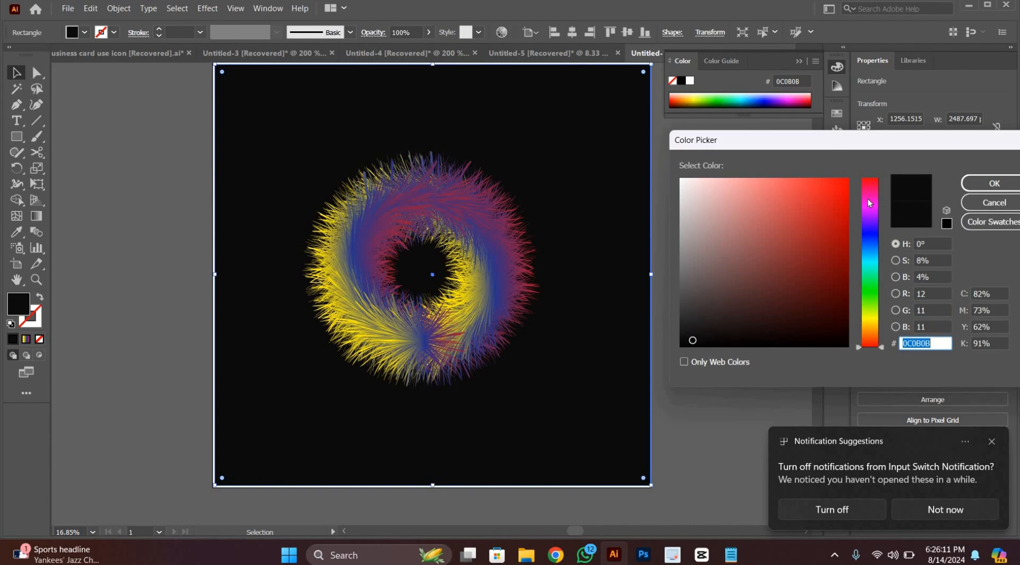
click(859, 192)
click(847, 180)
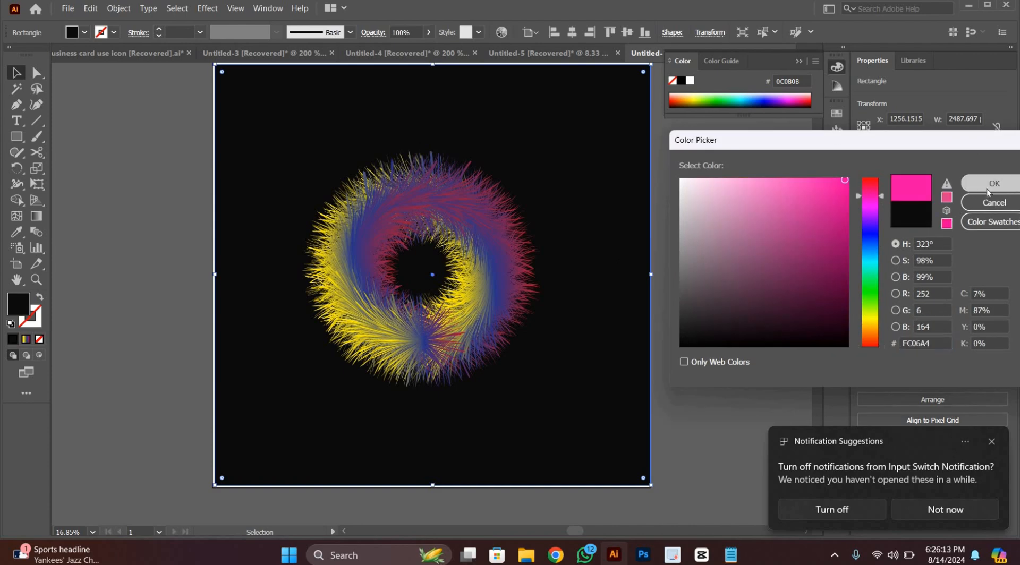
click(994, 183)
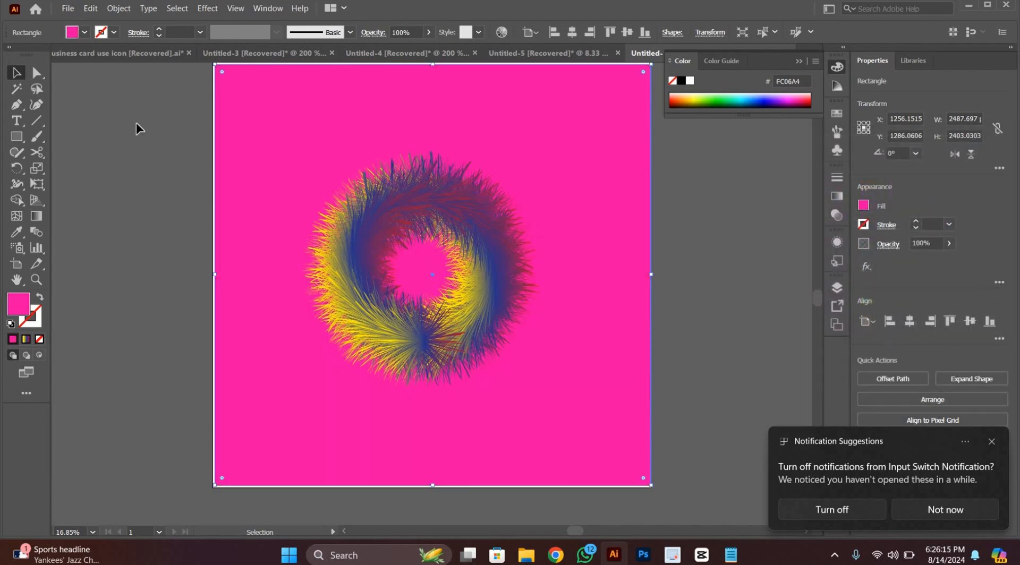
Step: Stretch the pink rectangle's edges to the artboard edges so it measures 2500 × 2500 px
scroll(414, 133, up, 1)
drag(435, 88, 442, 75)
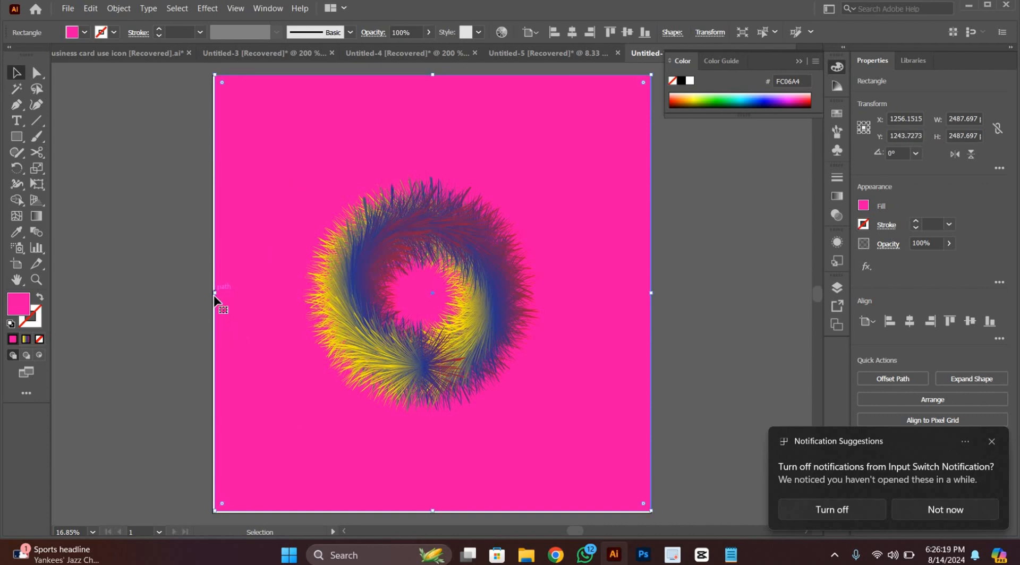
drag(215, 292, 212, 293)
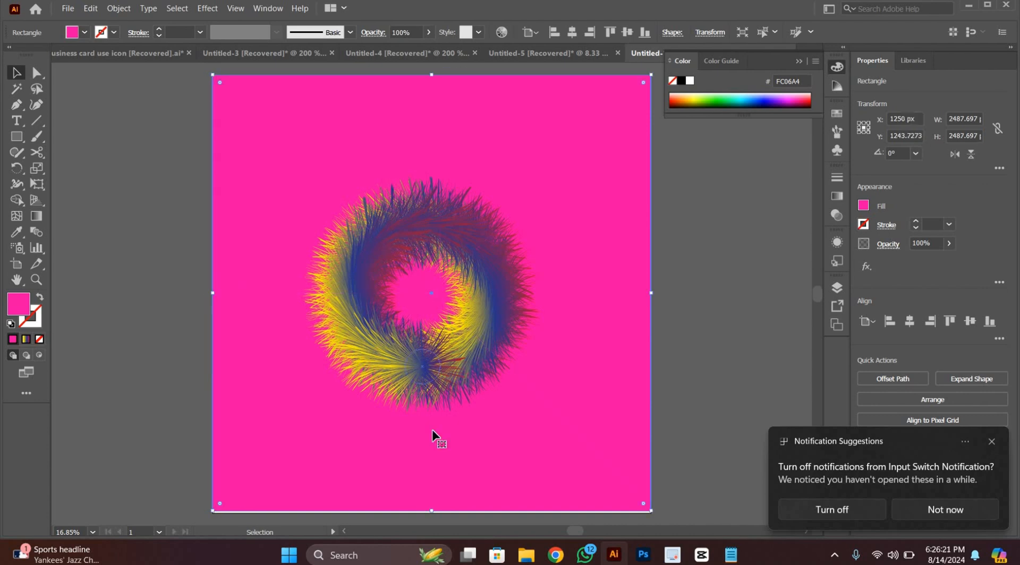
scroll(429, 478, down, 2)
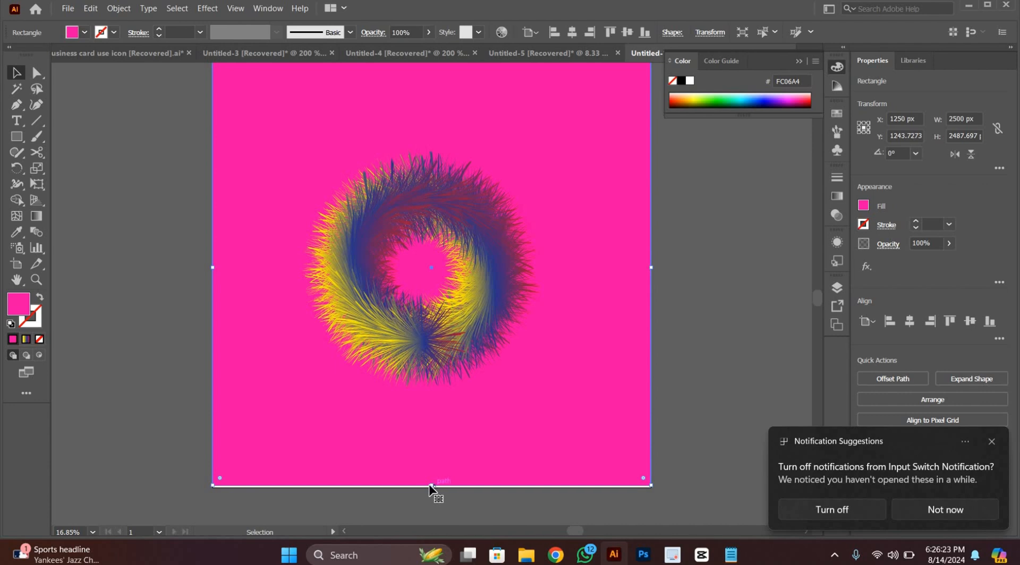
drag(434, 491, 435, 493)
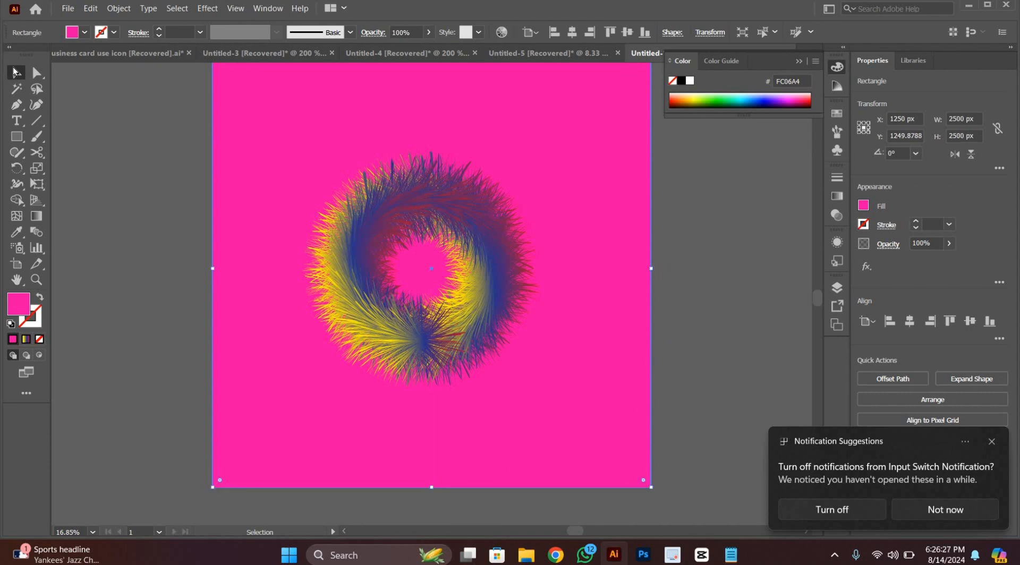
Step: Scale the furry ring up around its centre to about 1630 × 1619 px, then deselect it
click(495, 368)
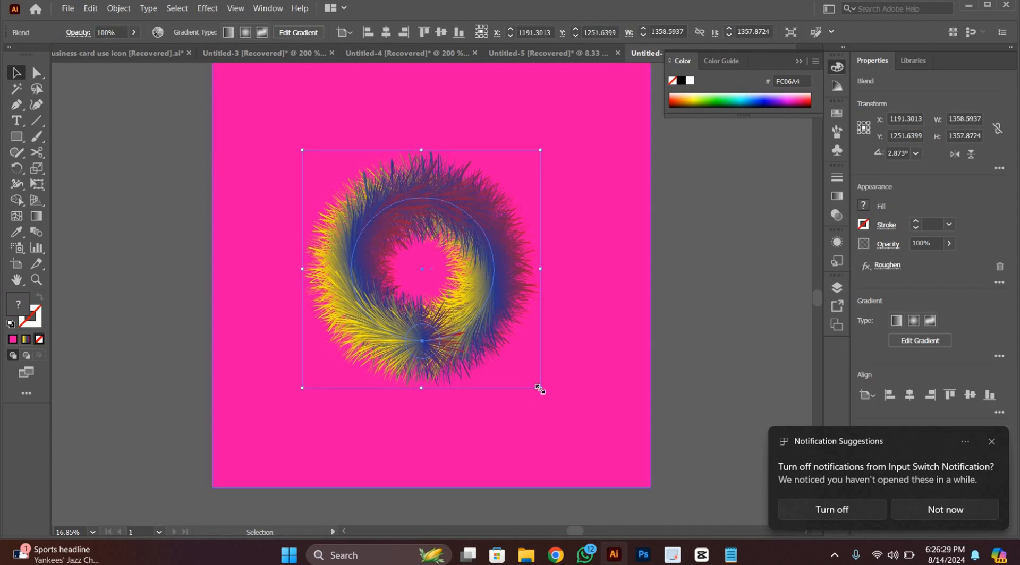
mouse_move(550, 396)
mouse_down()
mouse_move(565, 417)
mouse_move(556, 413)
mouse_up()
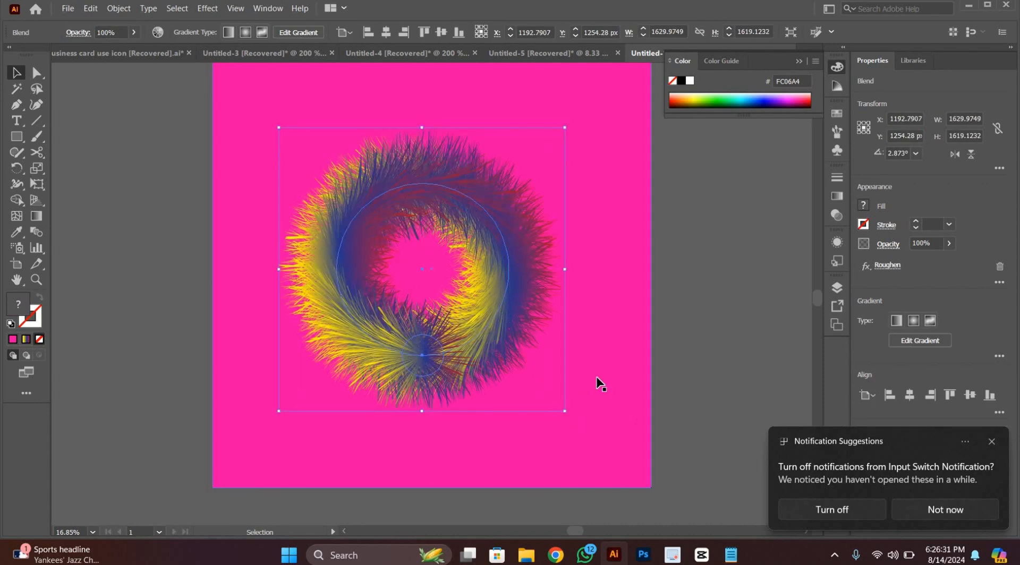
scroll(702, 336, up, 1)
scroll(735, 317, up, 1)
click(700, 358)
Step: Duplicate the furry ring and move the copy to the empty canvas beside the pink artboard
scroll(686, 355, down, 2)
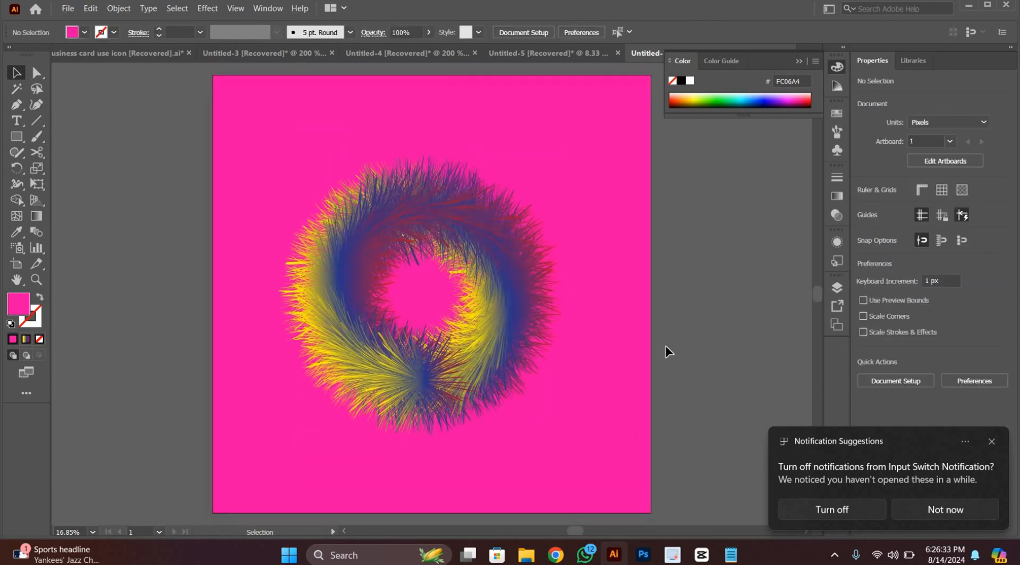
scroll(668, 352, down, 1)
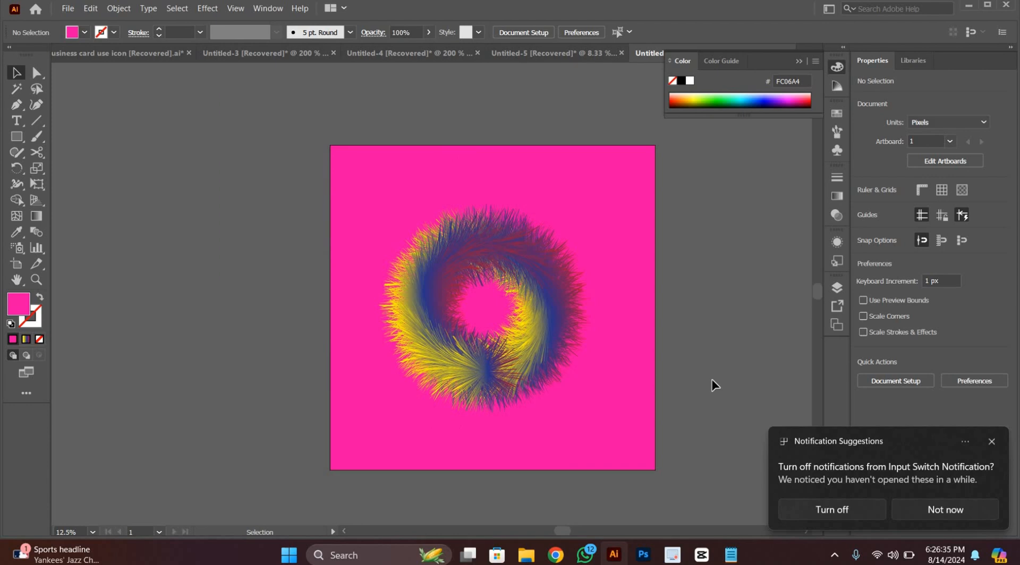
scroll(658, 368, up, 1)
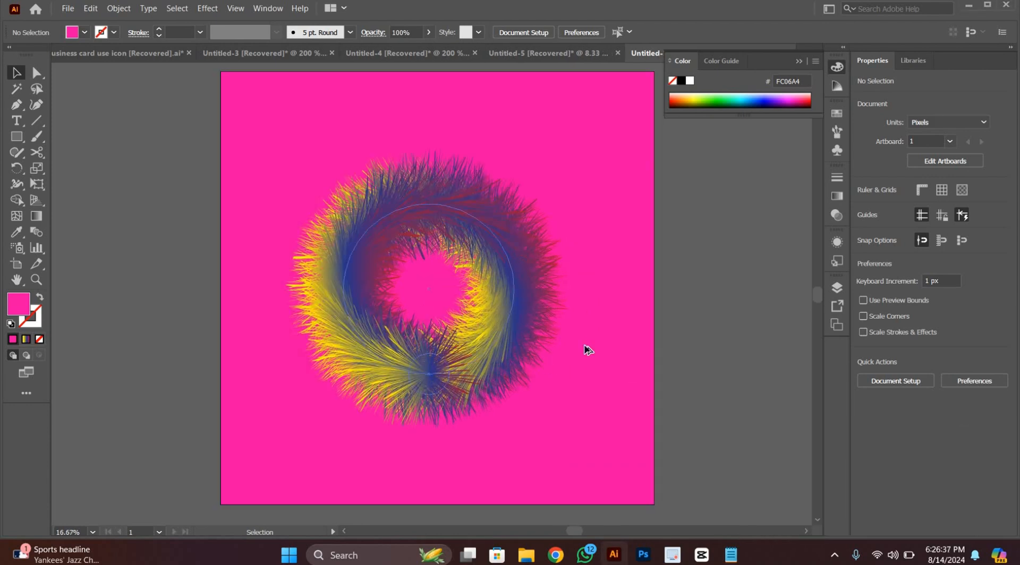
drag(585, 345, 811, 335)
key(space)
drag(614, 437, 526, 406)
drag(525, 347, 678, 342)
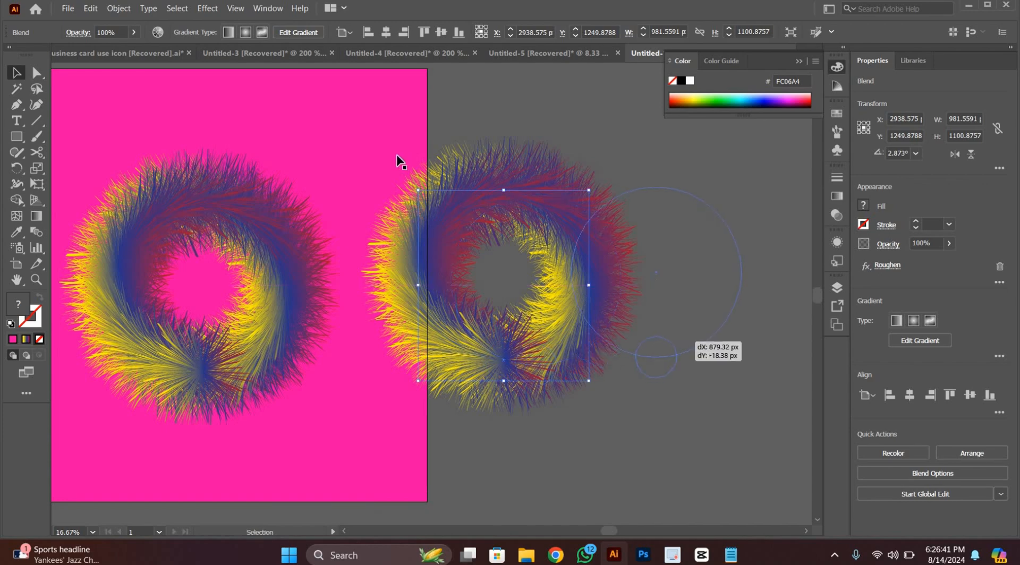
Step: Draw a second artboard of about 1942 × 2368 px around the copied ring
click(401, 162)
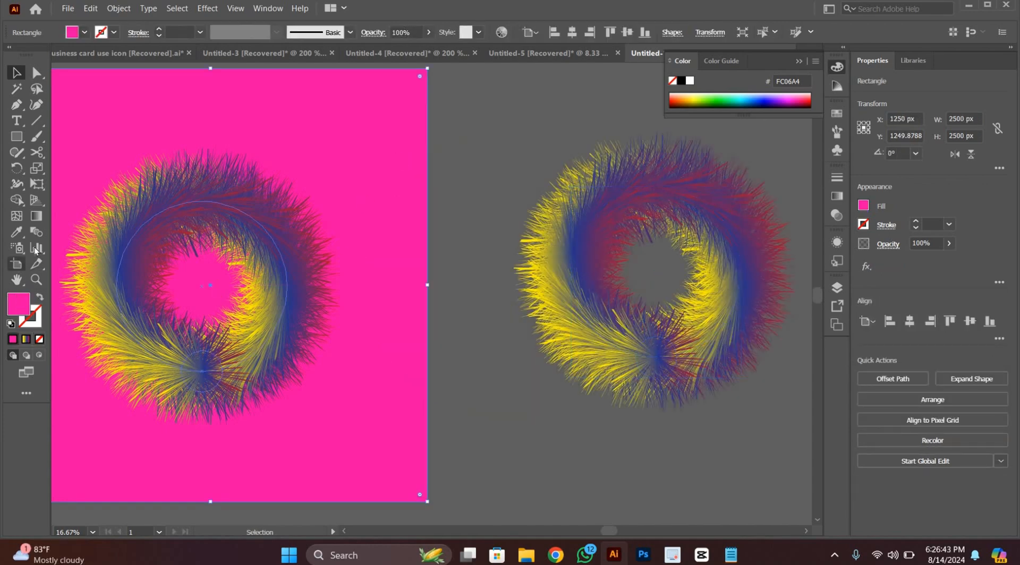
key(shift+o)
drag(489, 74, 644, 297)
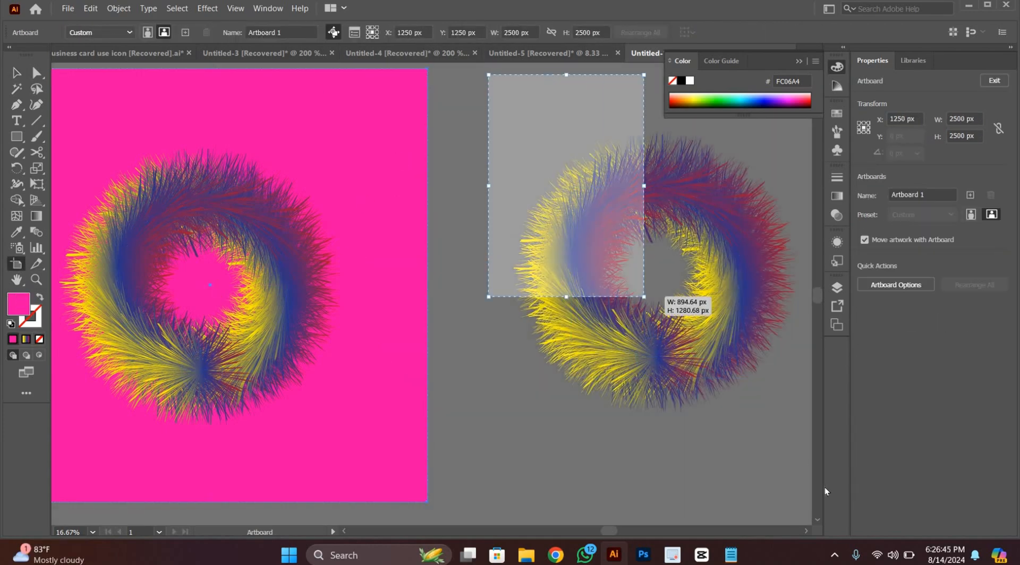
drag(826, 492, 729, 486)
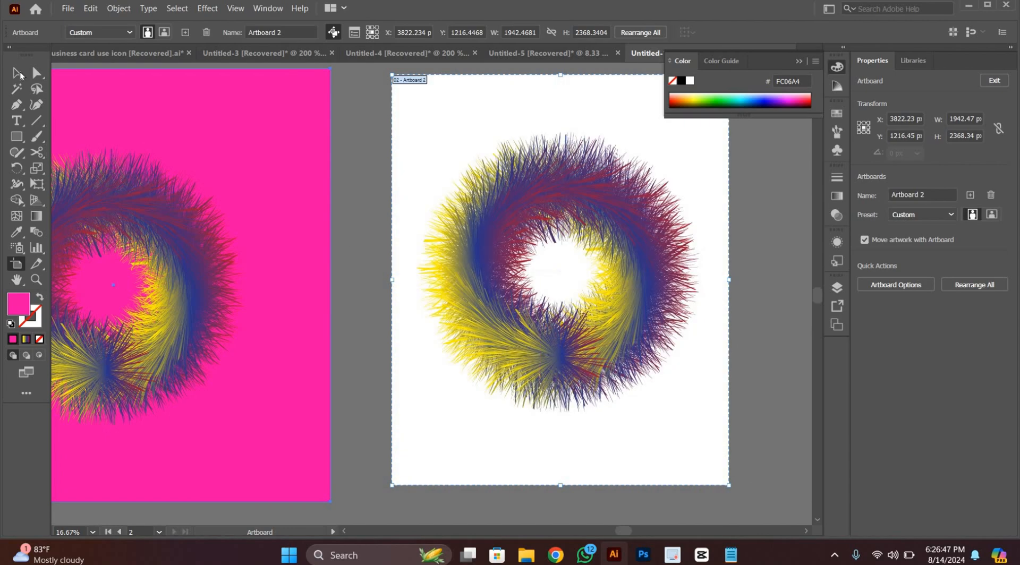
Step: Select the copied ring for editing with the Gradient tool and show its gradient settings
click(20, 74)
click(483, 353)
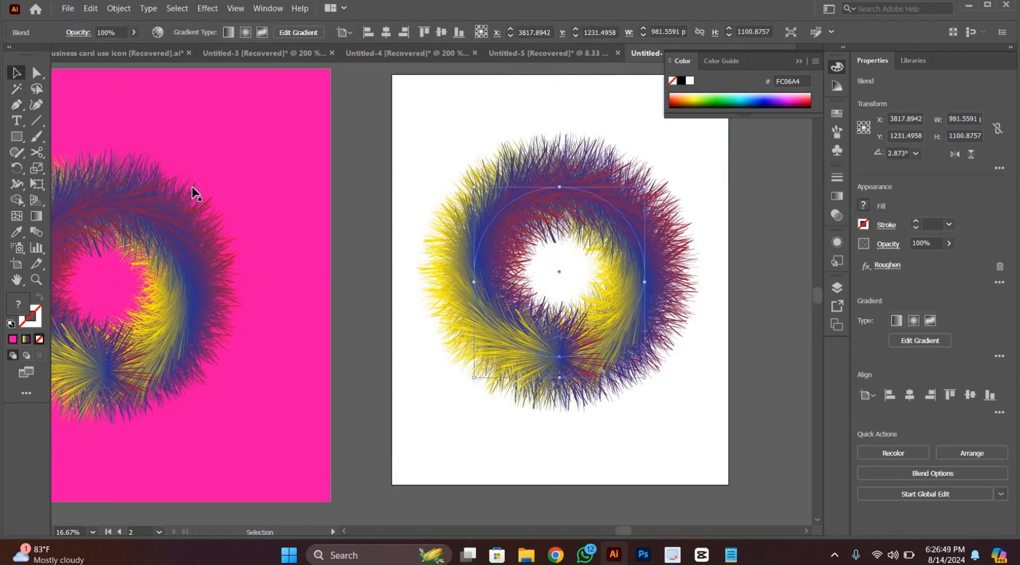
click(32, 216)
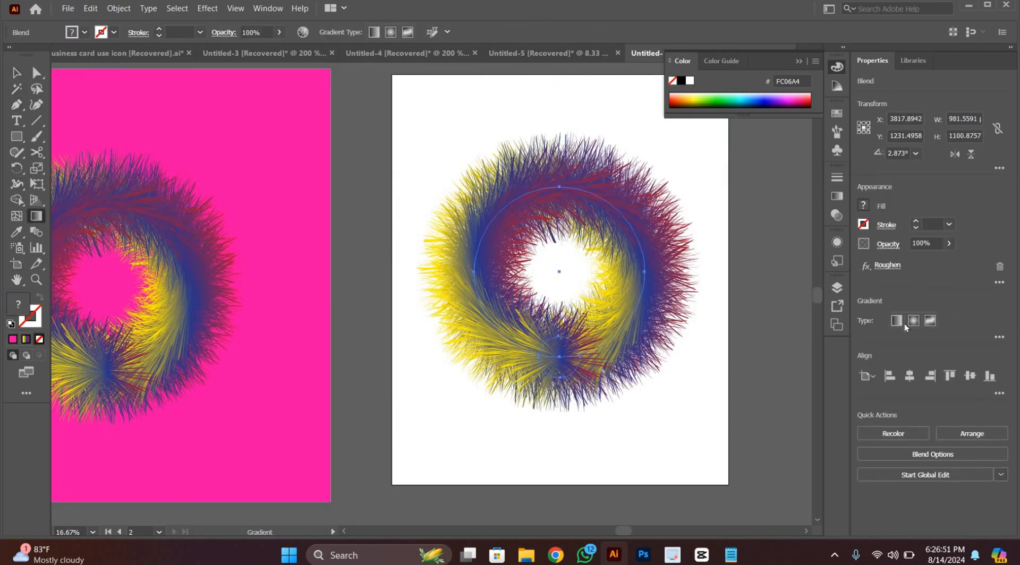
click(24, 339)
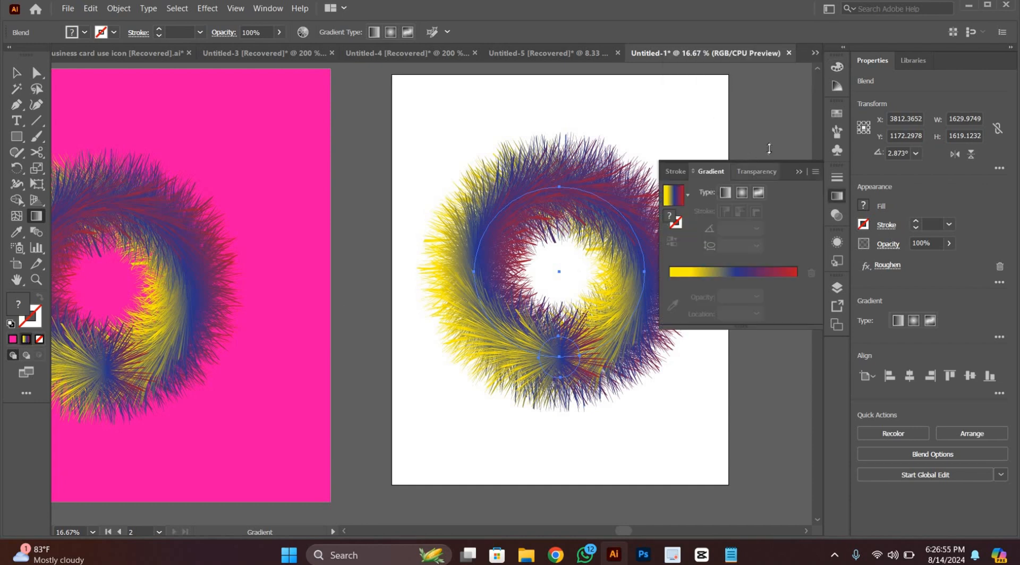
drag(787, 160, 787, 158)
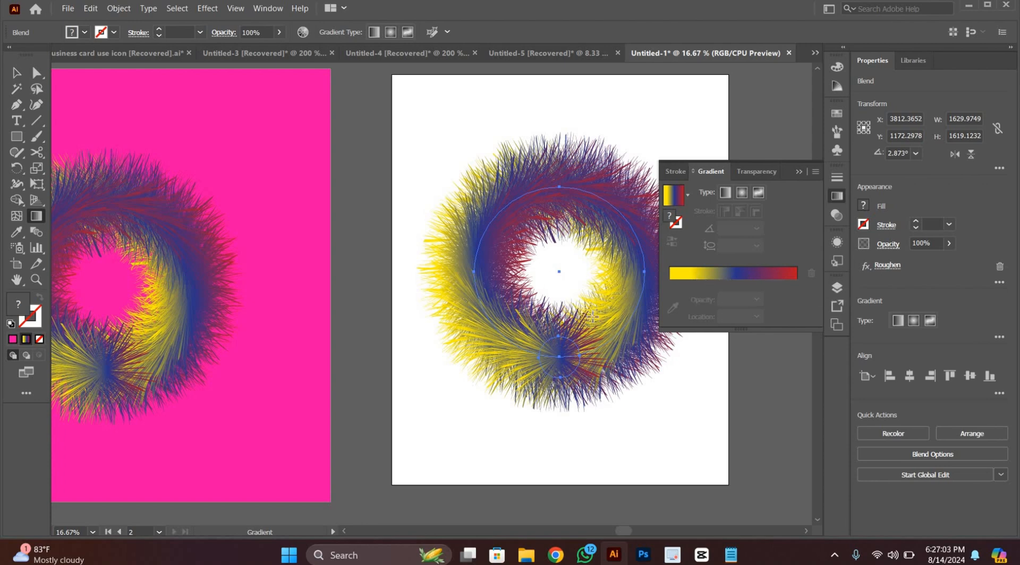
Step: Try several gradient directions across the copied ring with the Gradient tool, keep the blue-grey variation, and deselect it
click(515, 209)
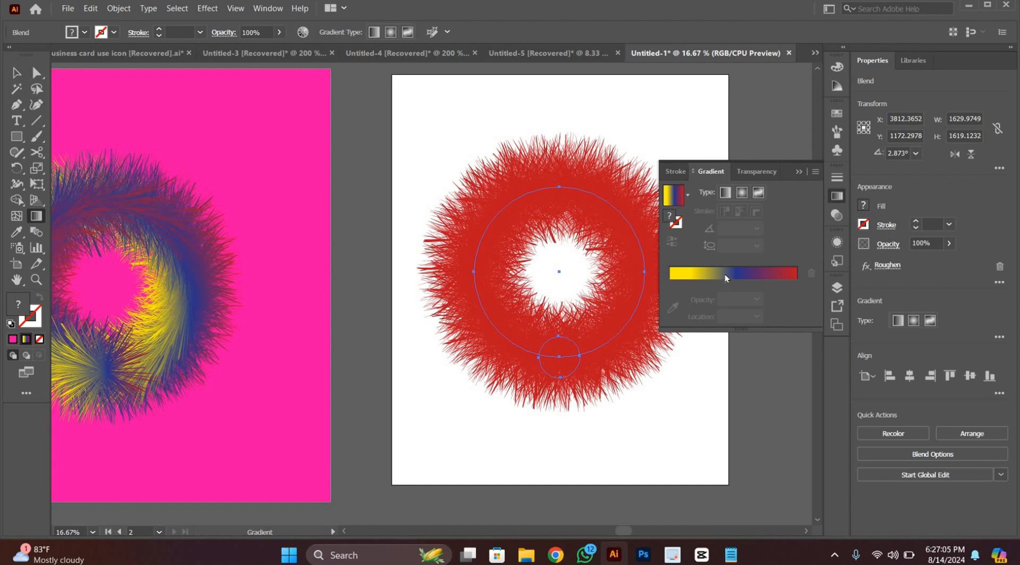
click(509, 305)
drag(581, 355, 568, 246)
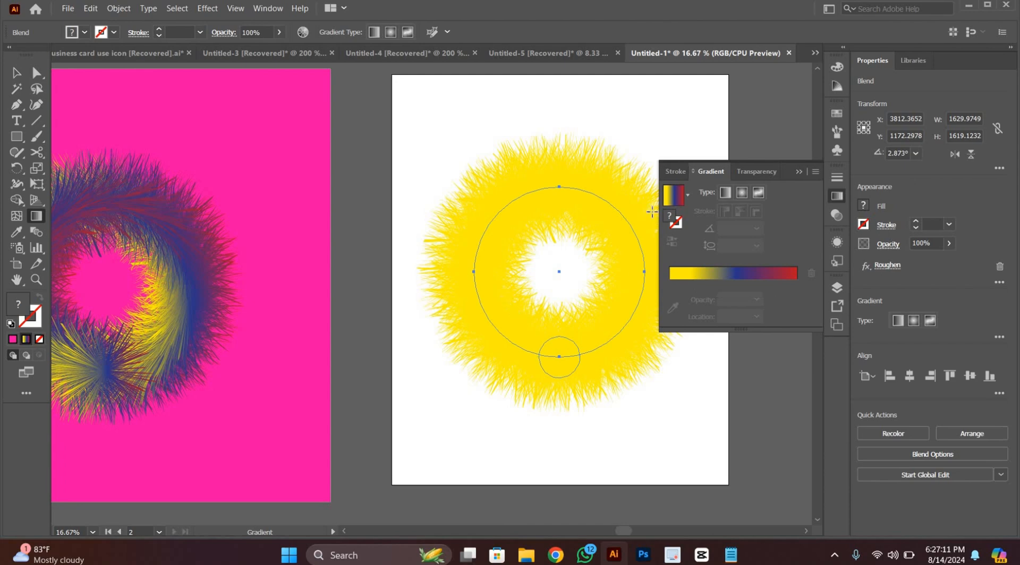
drag(507, 313, 587, 244)
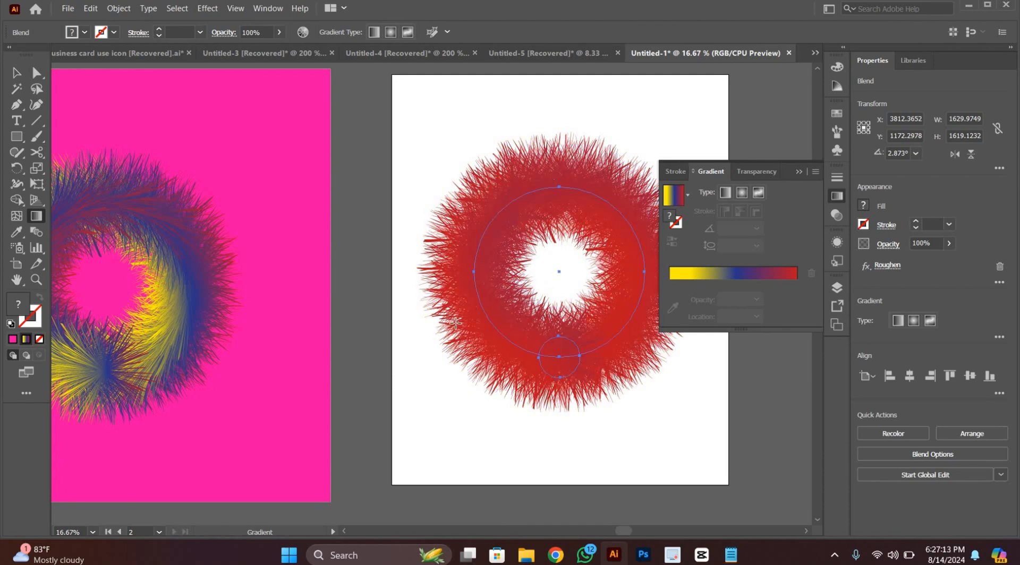
click(490, 308)
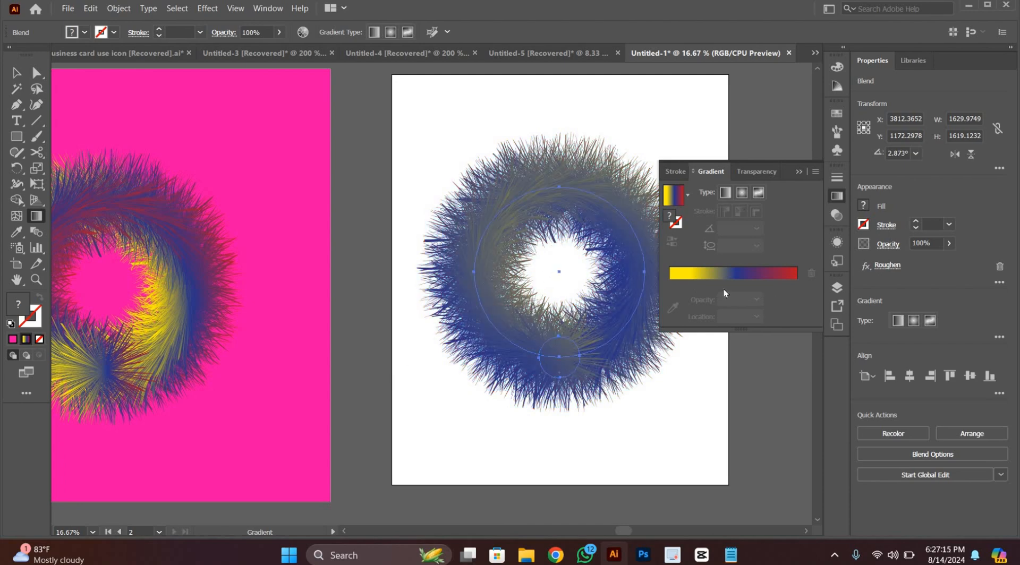
click(799, 171)
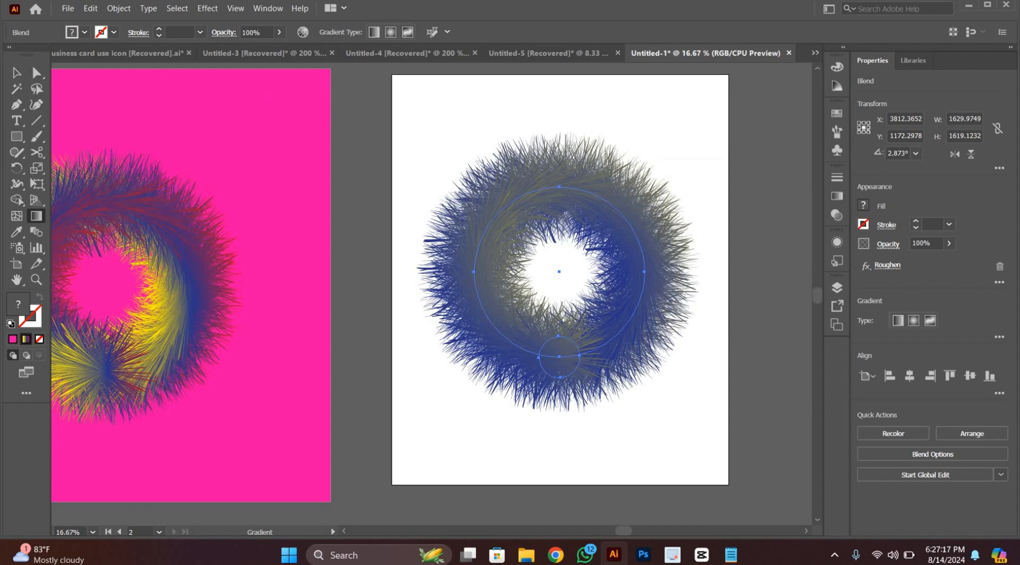
click(16, 72)
click(632, 444)
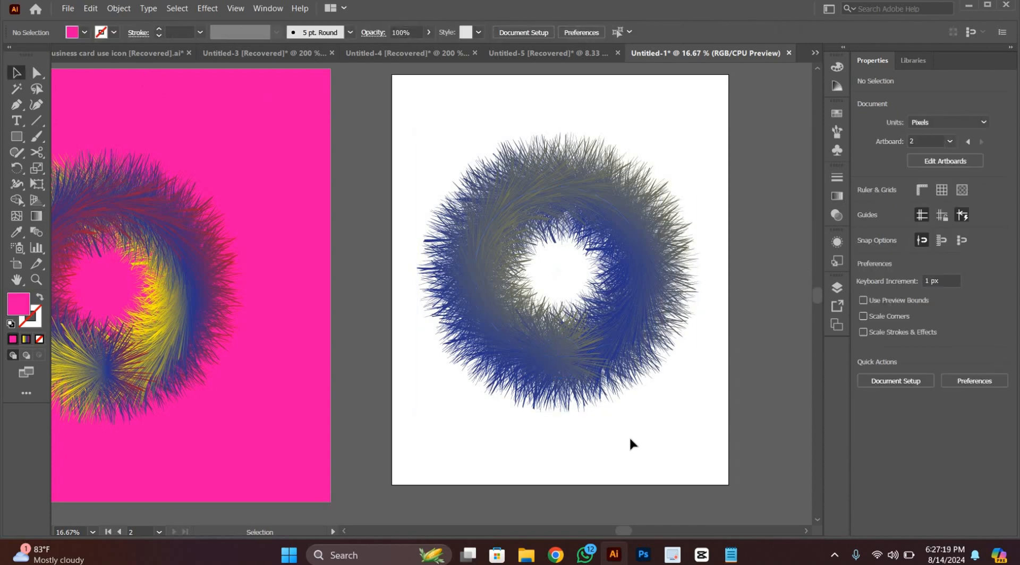
scroll(631, 435, down, 1)
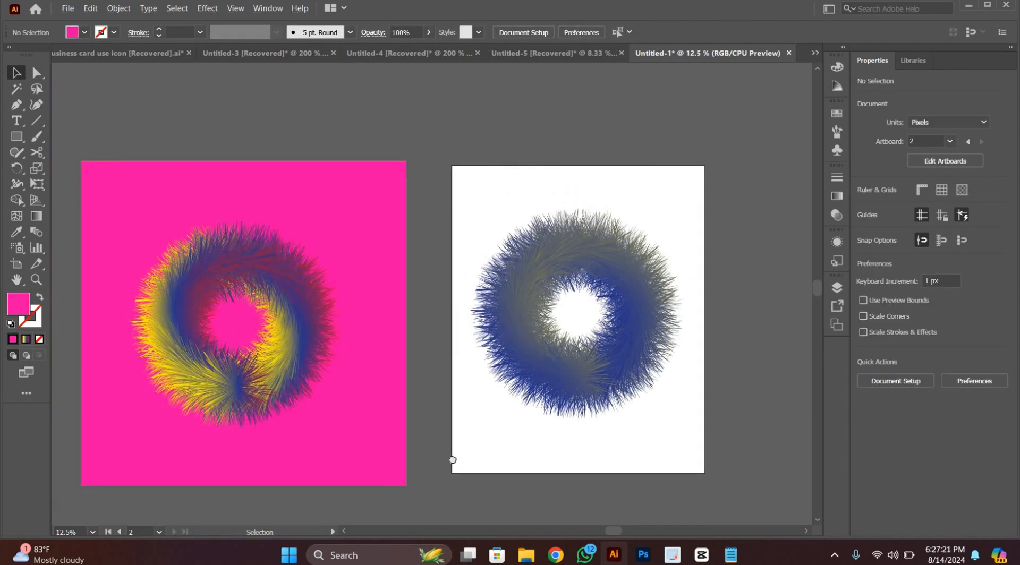
drag(516, 425, 580, 393)
scroll(496, 421, down, 1)
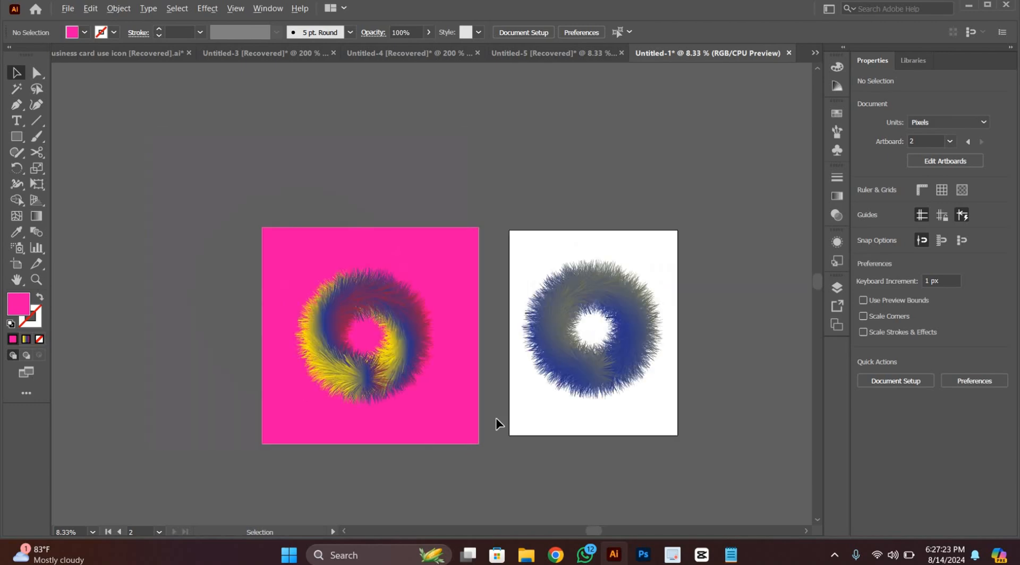
scroll(459, 406, up, 2)
scroll(468, 401, down, 1)
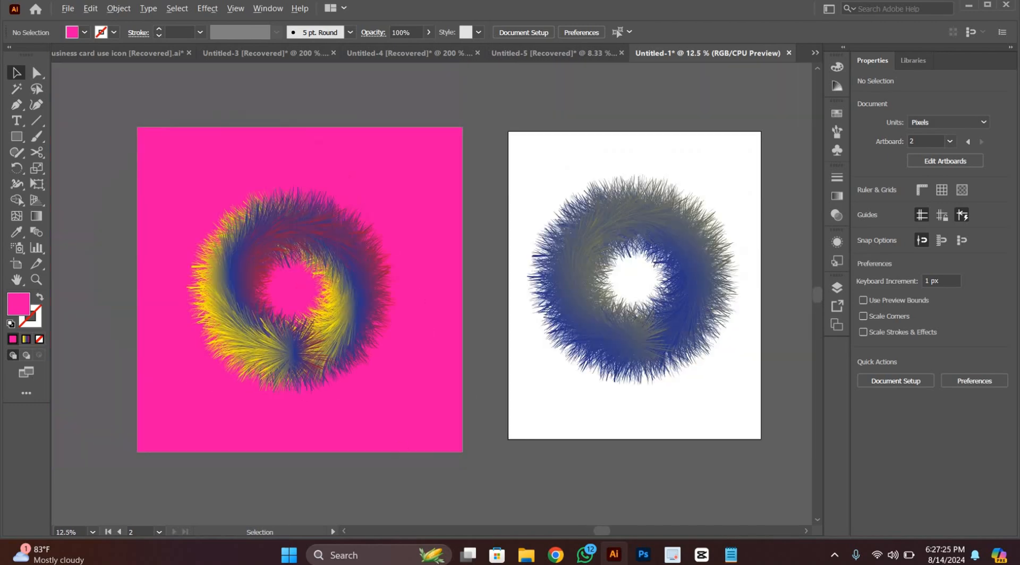
scroll(106, 505, down, 1)
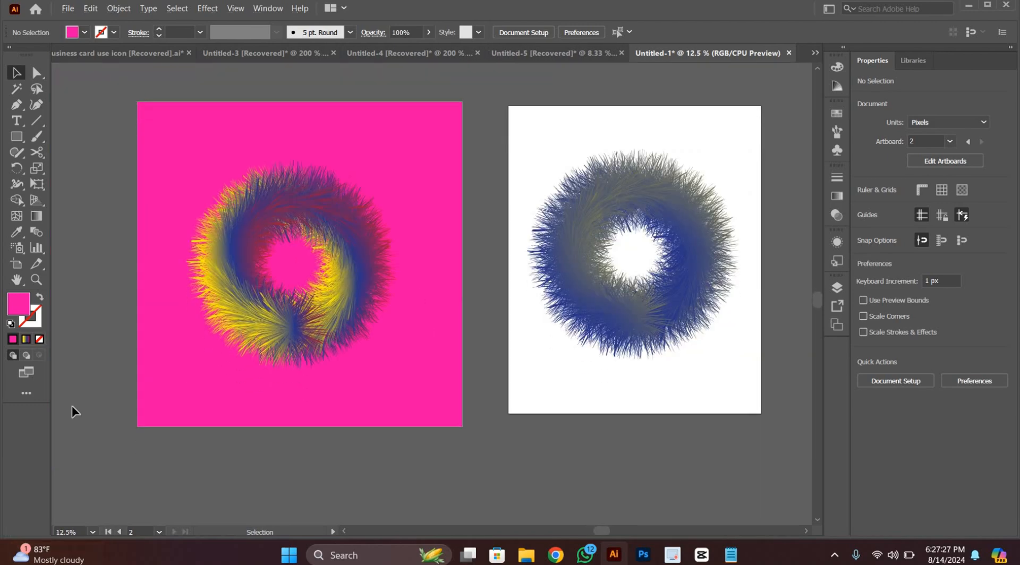